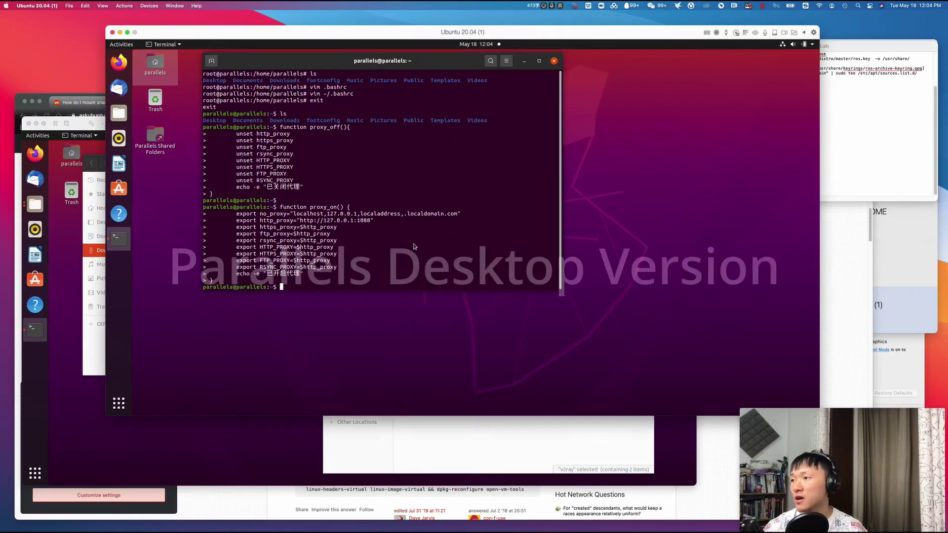
- Launch the armed_robots demo via webots_ros2_demos, then open the Ubuntu VM's configuration settings
click(414, 244)
text(ros2 launch webots_ros2_demos armed_robots.launch.py)
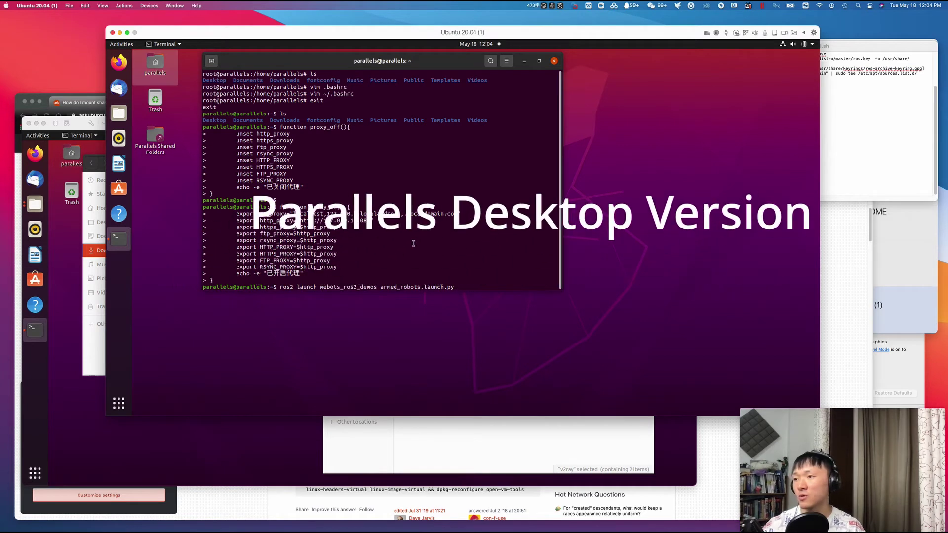
key(Return)
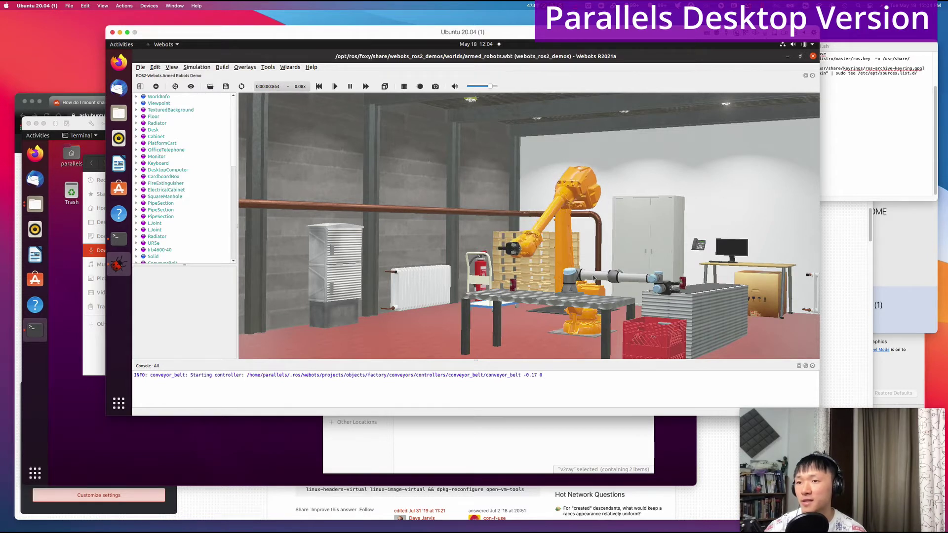
click(879, 268)
click(846, 324)
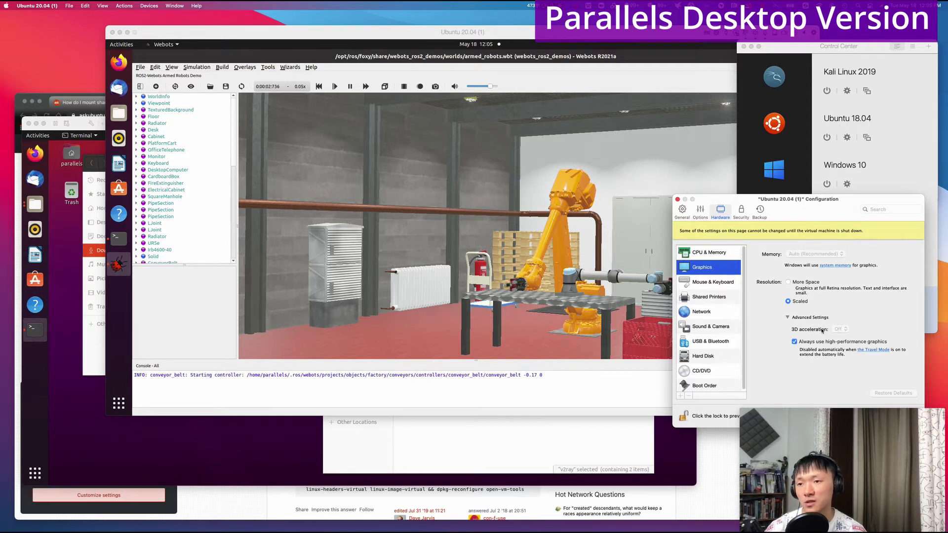
- Bring the Ubuntu VM window in front of the Configuration dialog
click(494, 230)
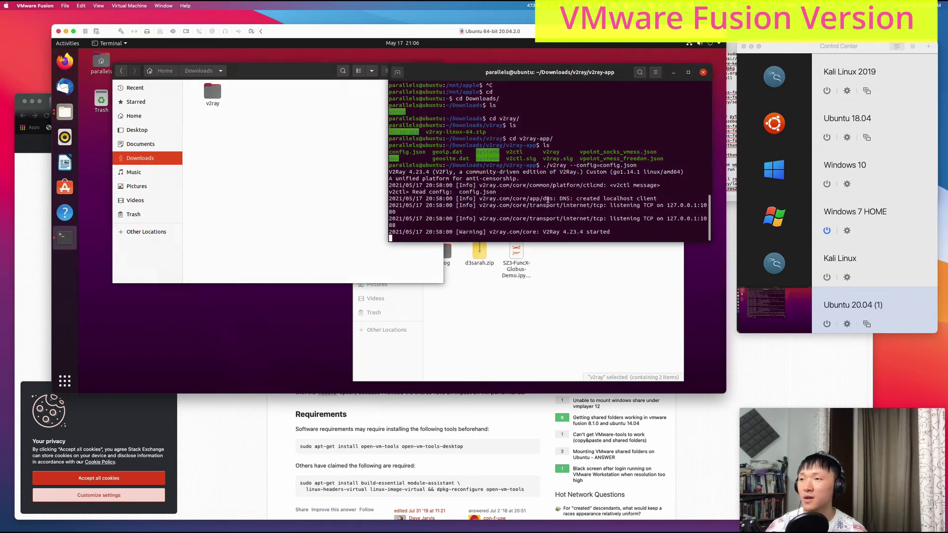
- Install vim in the Ubuntu terminal with 'sudo apt install vim', entering the account password
click(491, 212)
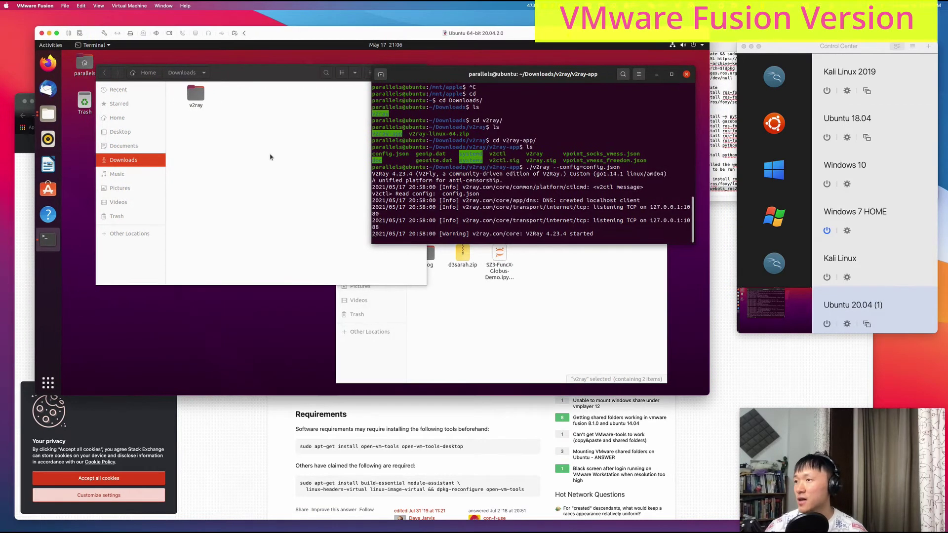
click(294, 164)
key(alt+Tab)
text(ap)
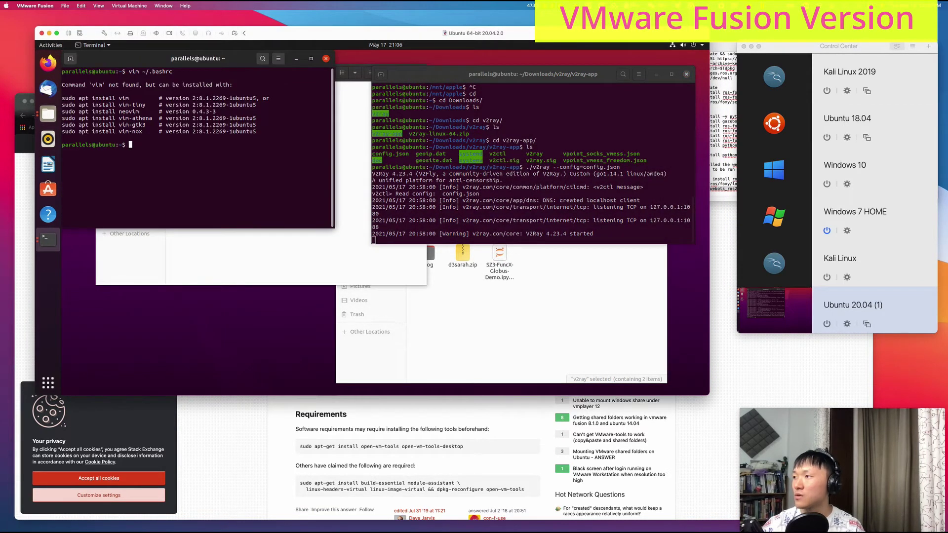
text(t install )
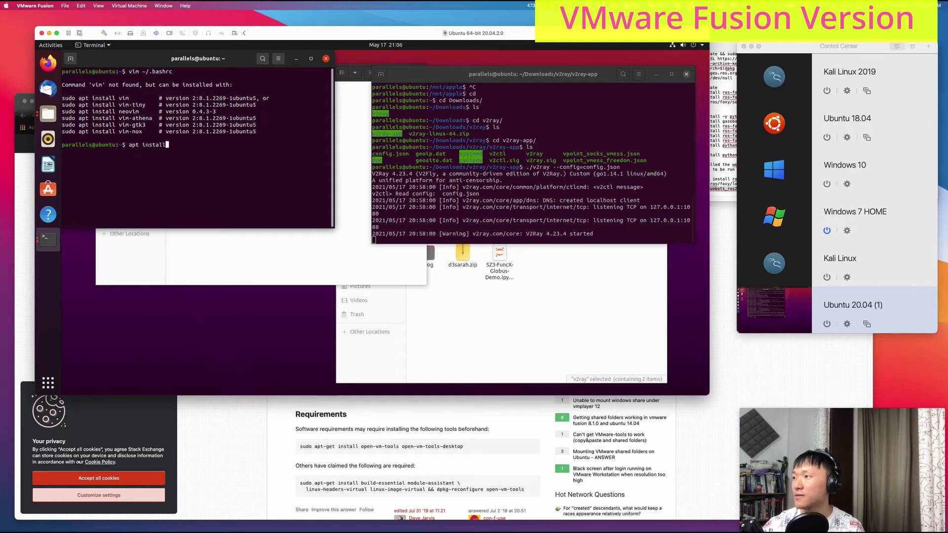
text(vim)
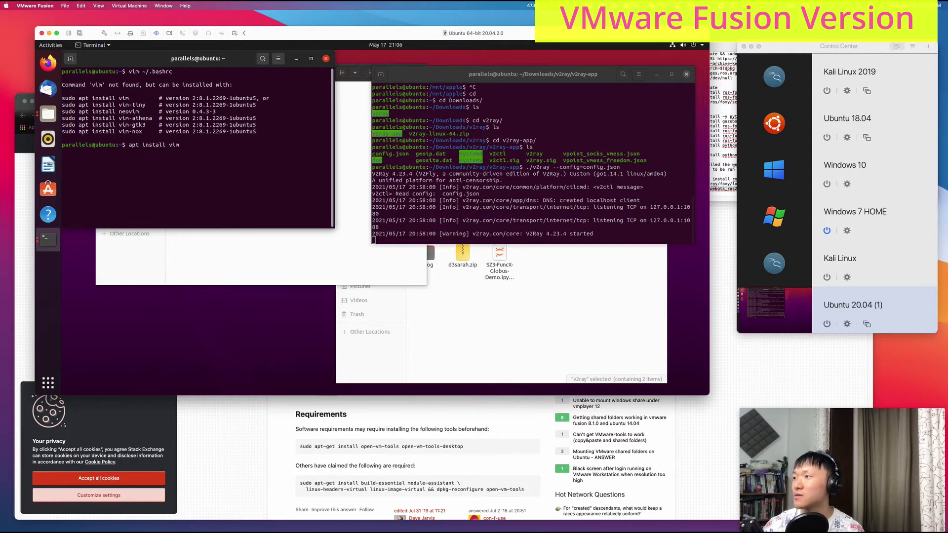
key(ctrl+Left)
key(ctrl+Left)
key(ctrl+Left)
text(sudo)
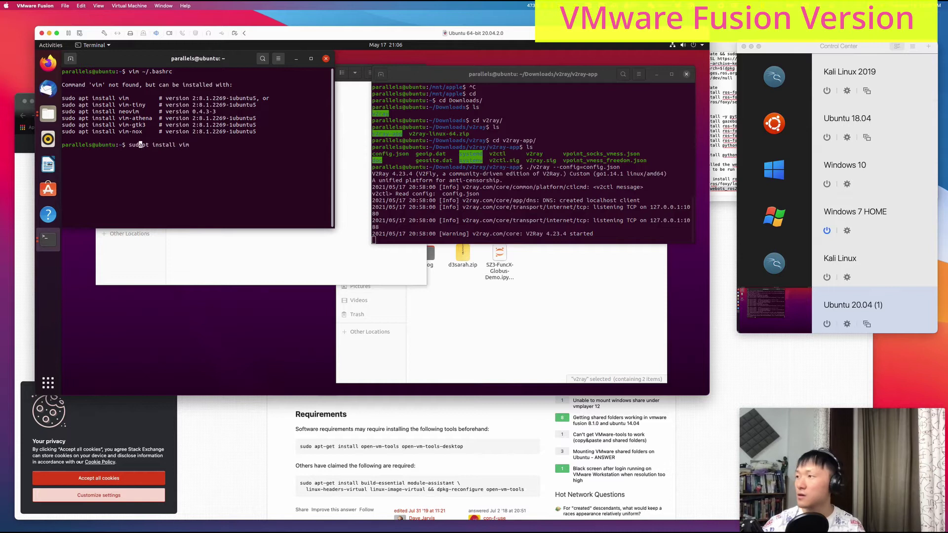
key(Return)
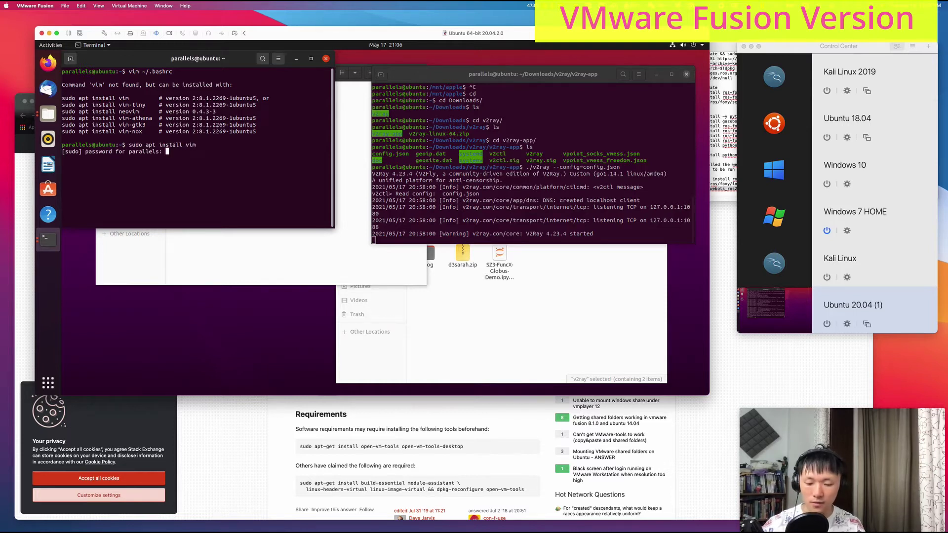
key(Return)
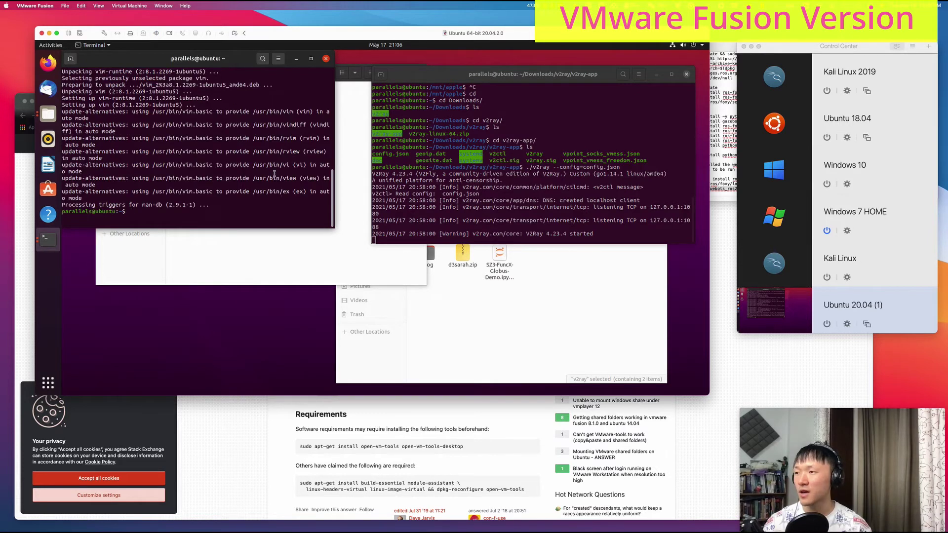
- Paste the proxy_off and proxy_on functions at the top of ~/.bashrc in vim and save with :wq
text(vim )
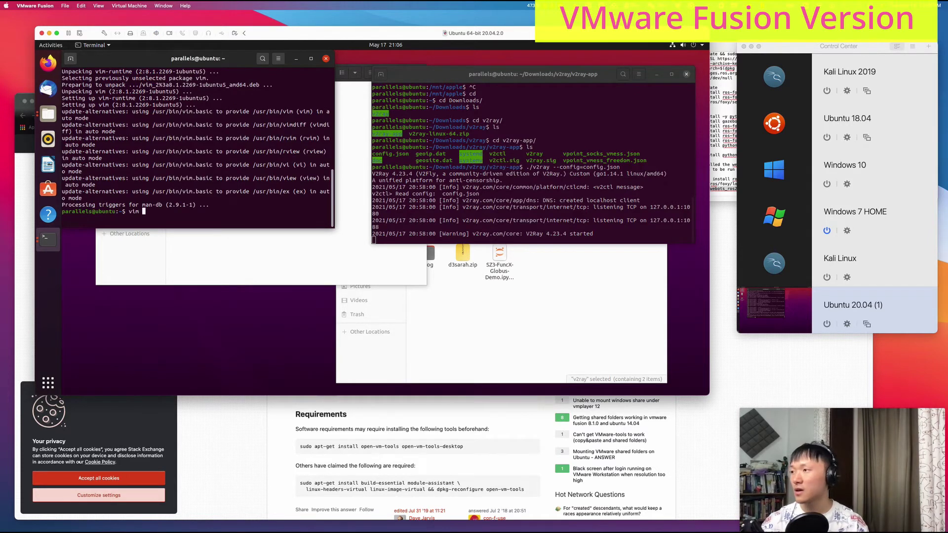
text(~/.ba)
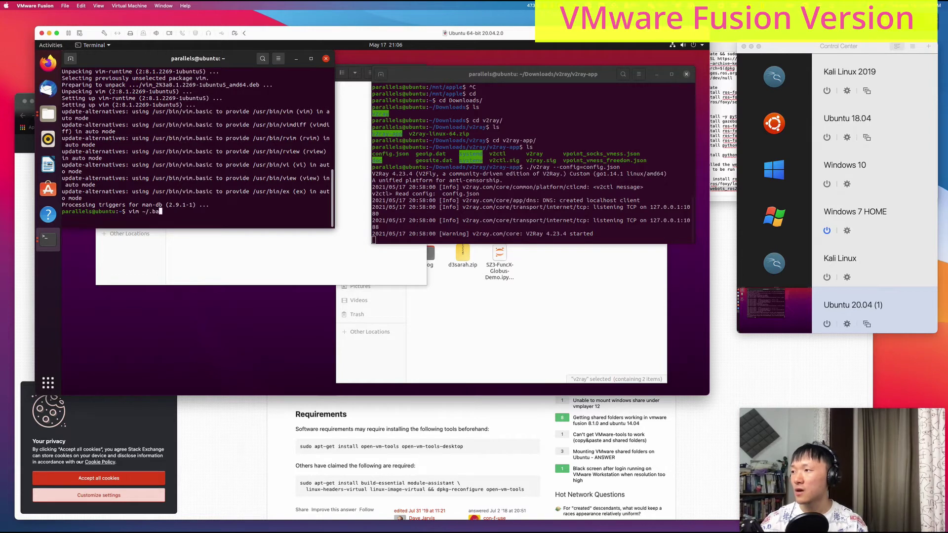
text(shrc)
key(Return)
key(i)
key(Return)
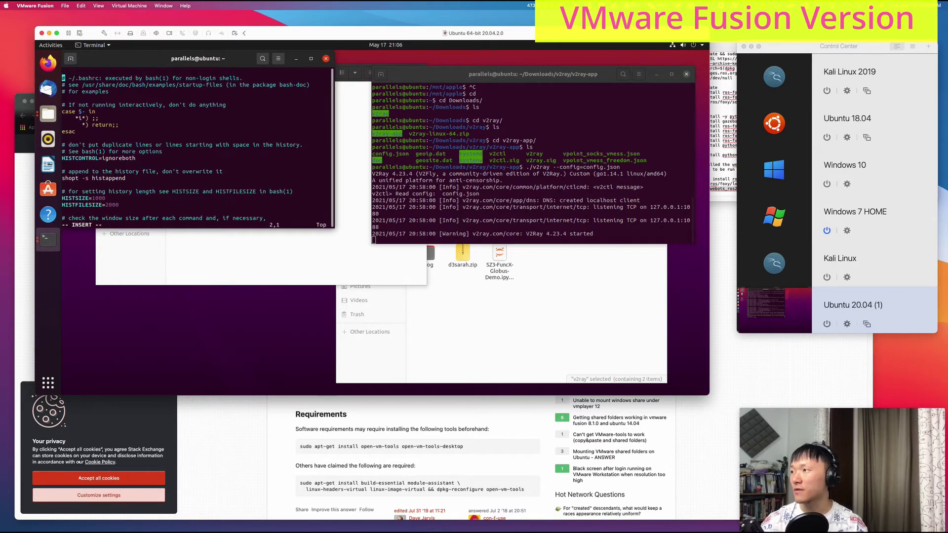
key(Up)
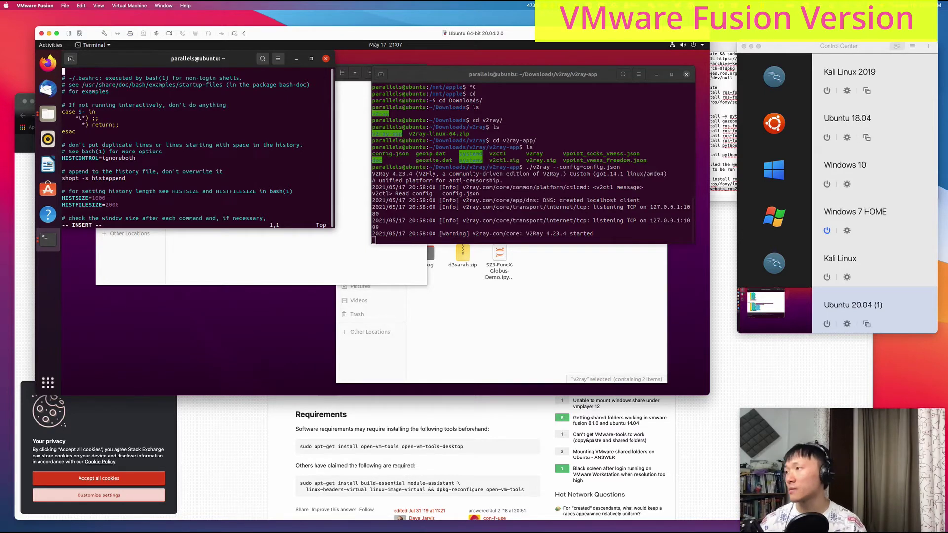
key(ctrl+shift+v)
key(Up)
key(Up)
key(Up)
key(Up)
key(Up)
key(Up)
key(Up)
key(Up)
key(Up)
key(Up)
key(Up)
key(Up)
key(Up)
key(Up)
key(Up)
key(Up)
key(Up)
key(Up)
key(Up)
key(Up)
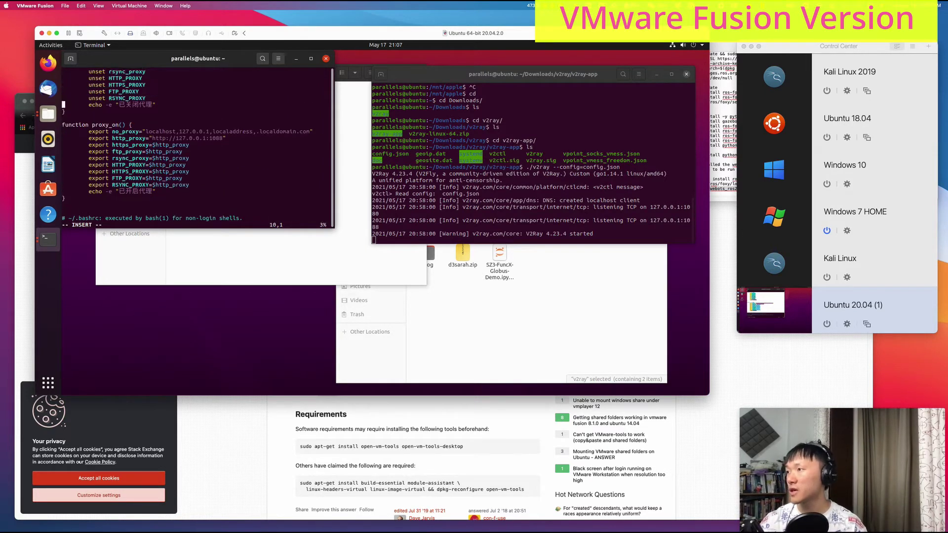
key(Down)
key(Down)
key(Down)
key(Down)
key(Down)
key(Down)
key(Down)
key(Down)
key(Down)
key(Down)
key(Down)
key(Down)
key(Down)
key(Down)
key(Down)
key(Down)
key(Down)
key(Down)
key(Down)
key(Down)
key(Down)
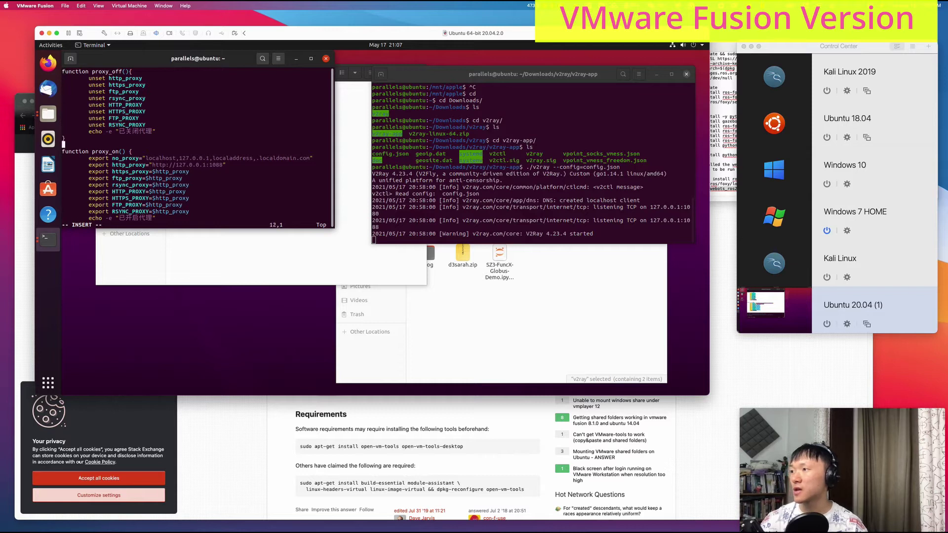
key(Escape)
text(:wq)
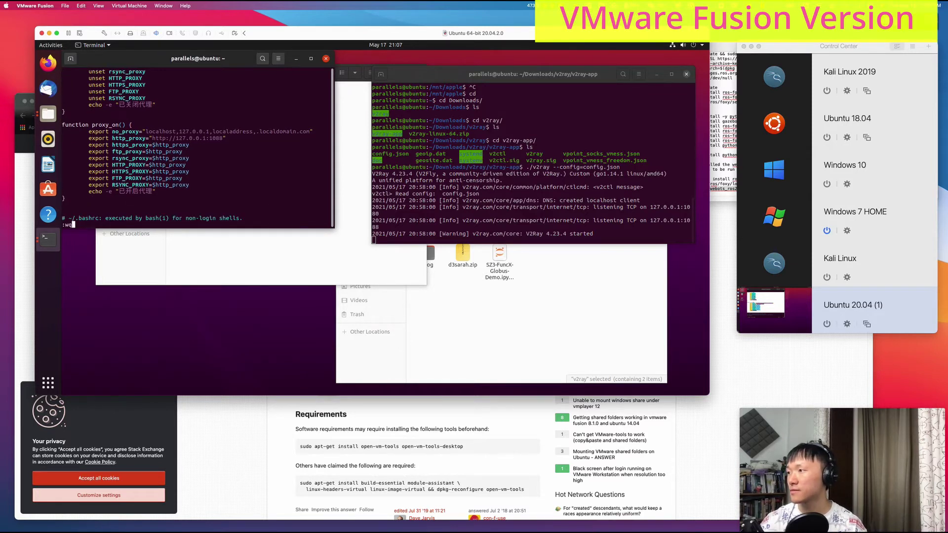
key(Return)
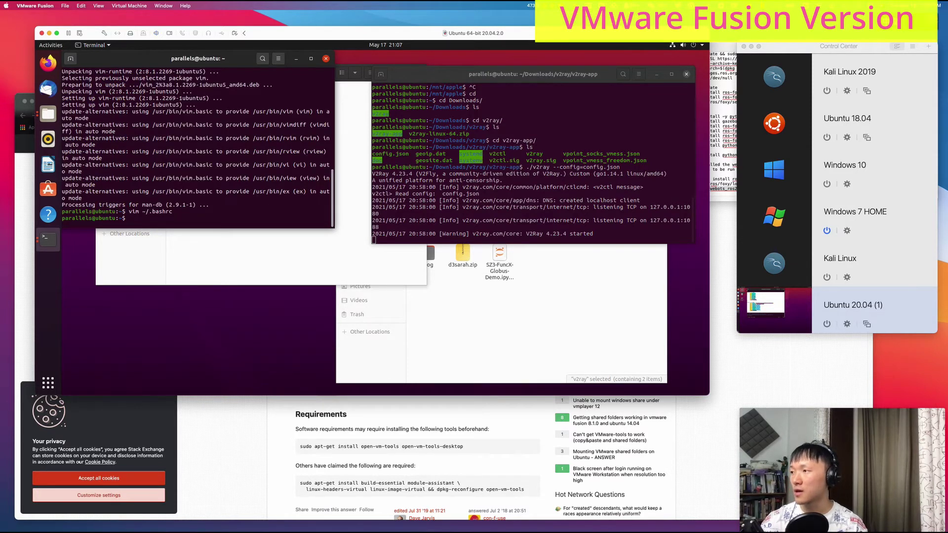
- Cancel the su prompt and set a root password with 'passwd root'
text(su)
key(Return)
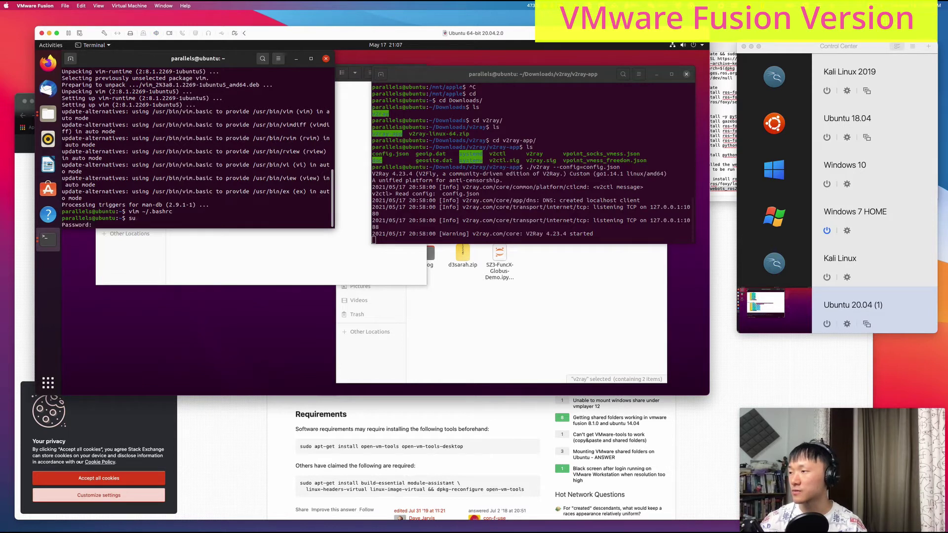
key(ctrl+c)
text(p)
text(asswd root)
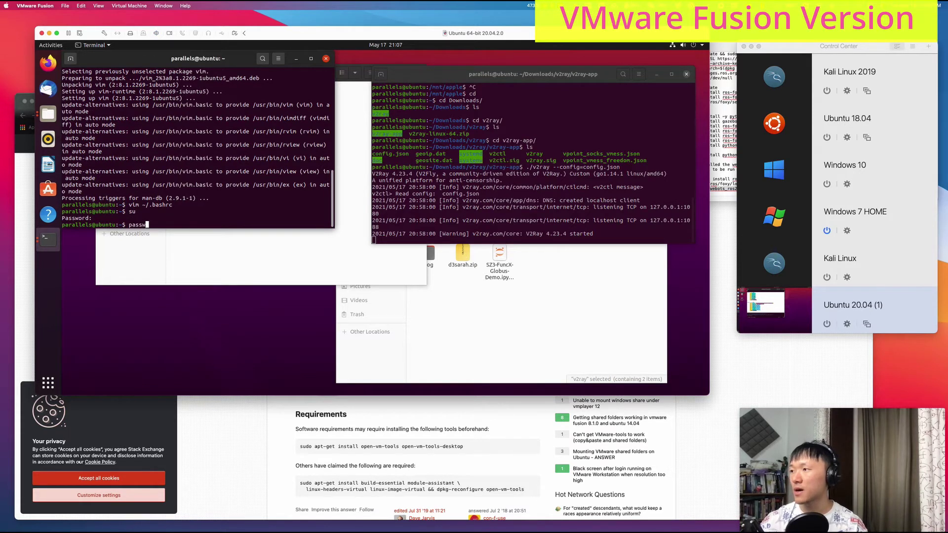
- Paste the proxy_off and proxy_on functions above the first line of root's ~/.bashrc and save
text(vim)
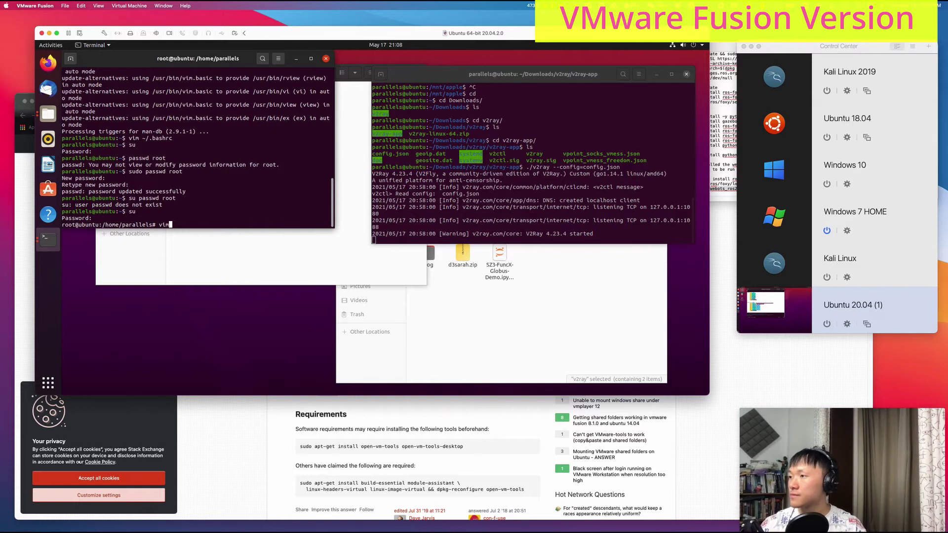
text( ~/.bashrc)
key(Return)
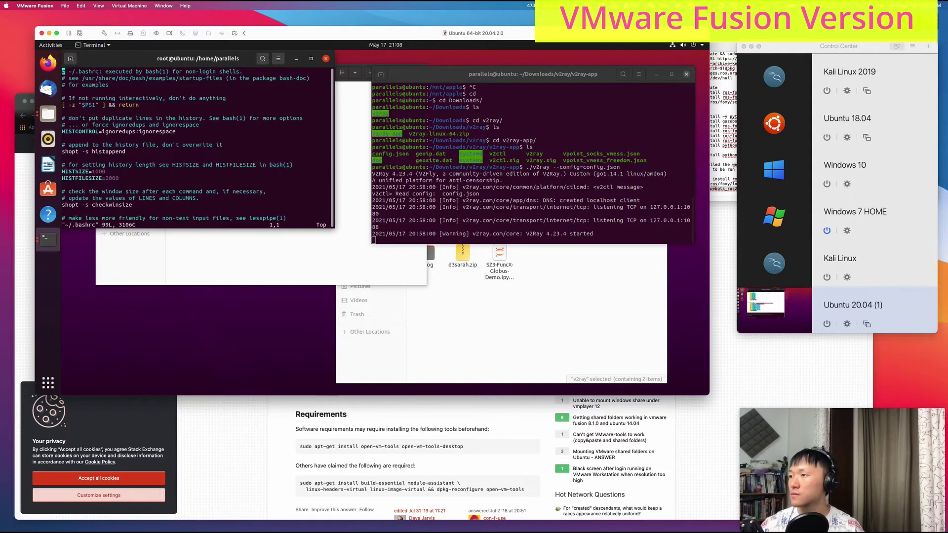
key(shift+o)
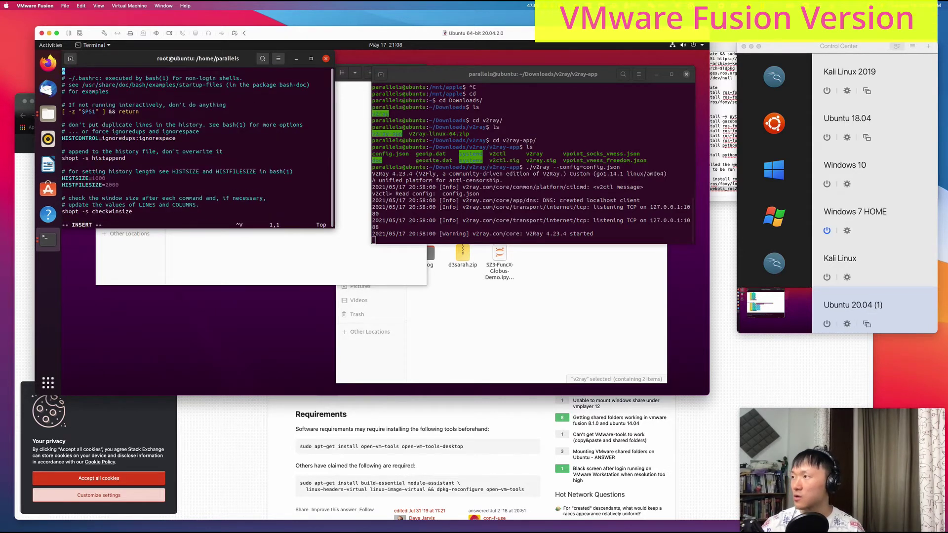
key(ctrl+shift+v)
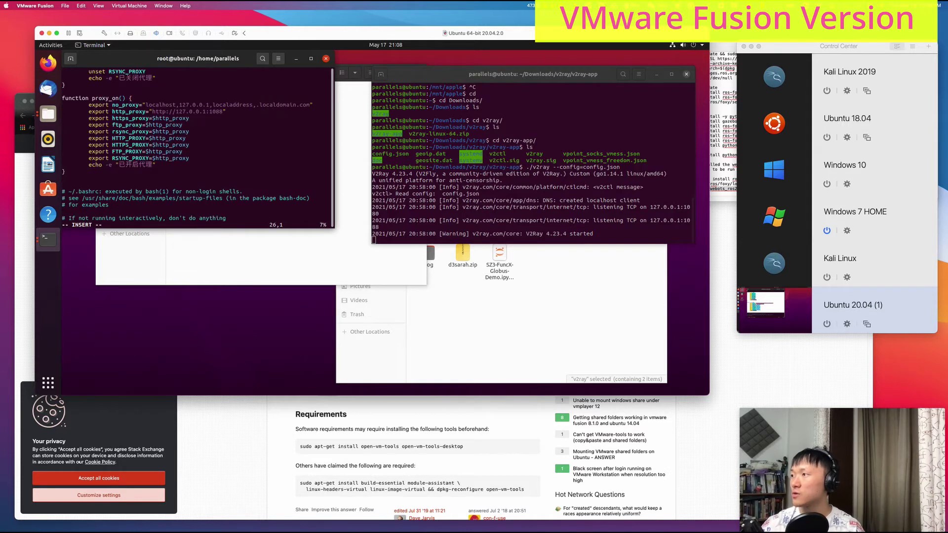
key(Escape)
text(:wq)
key(Return)
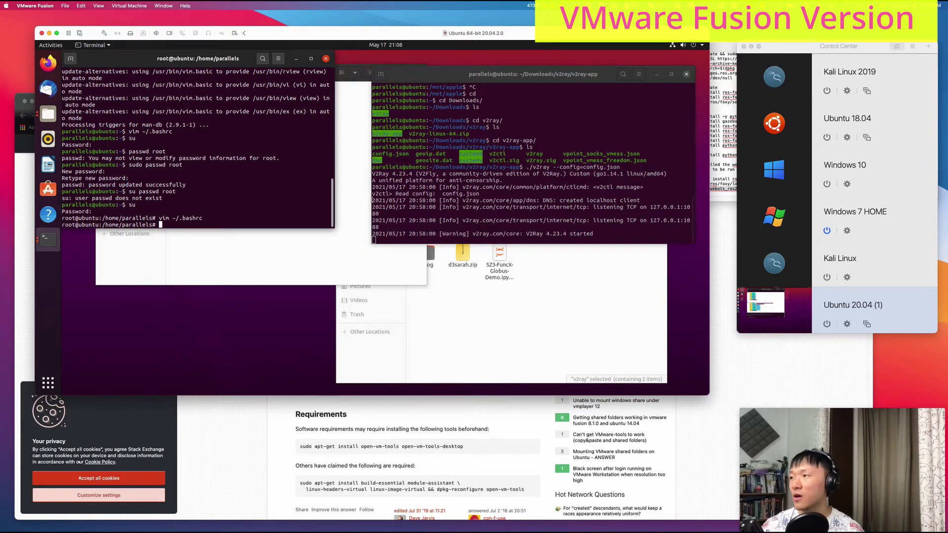
click(730, 46)
- Check the VM's current locale against the UTF-8 locale setup lines in ros2.install.sh
scroll(780, 89, up, 5)
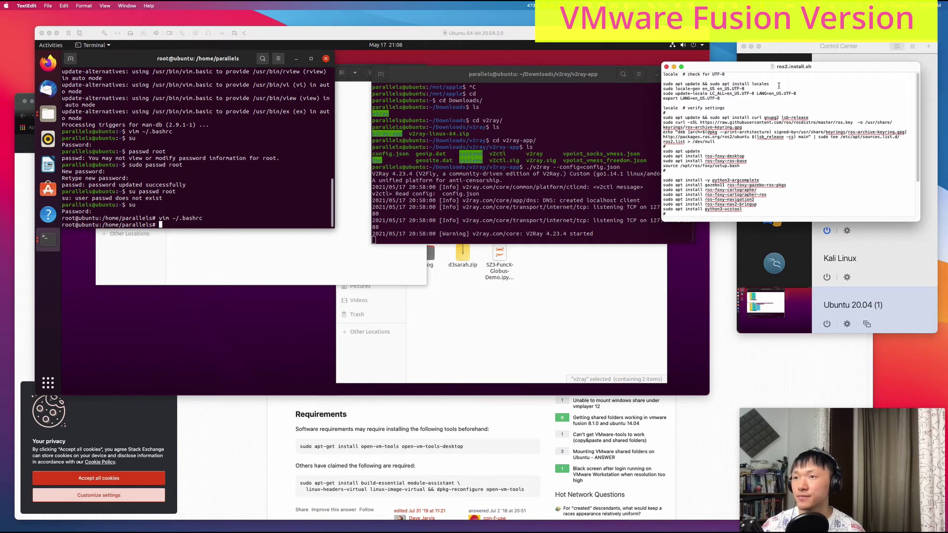
click(324, 165)
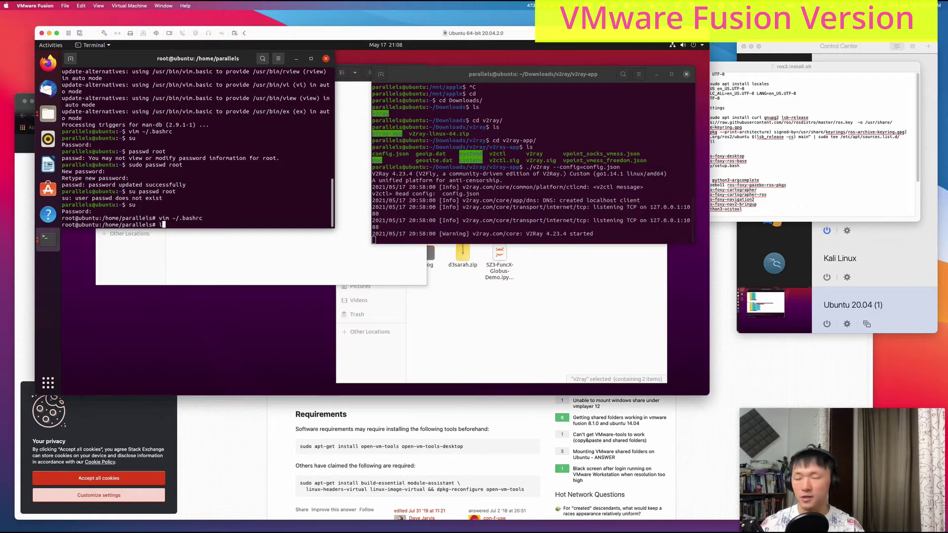
text(locale)
key(Return)
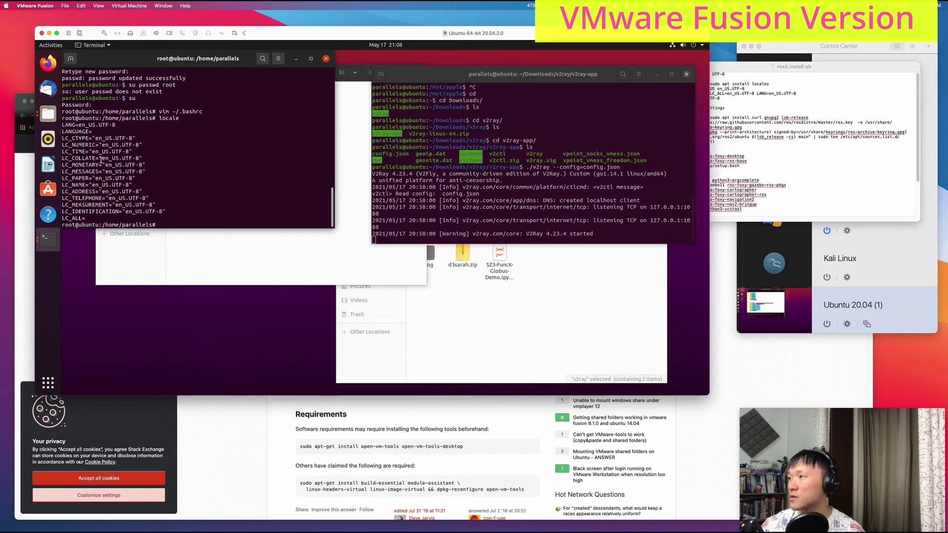
click(818, 135)
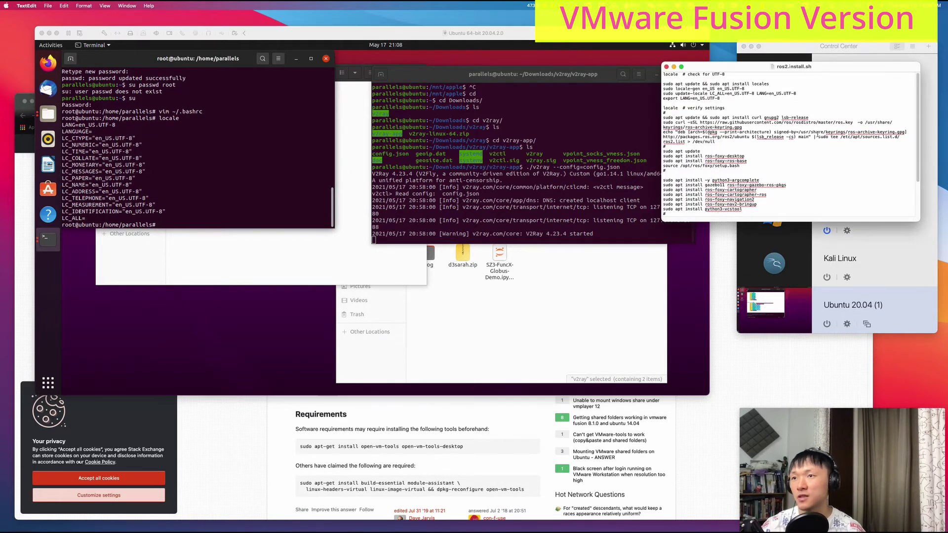
drag(736, 100, 663, 73)
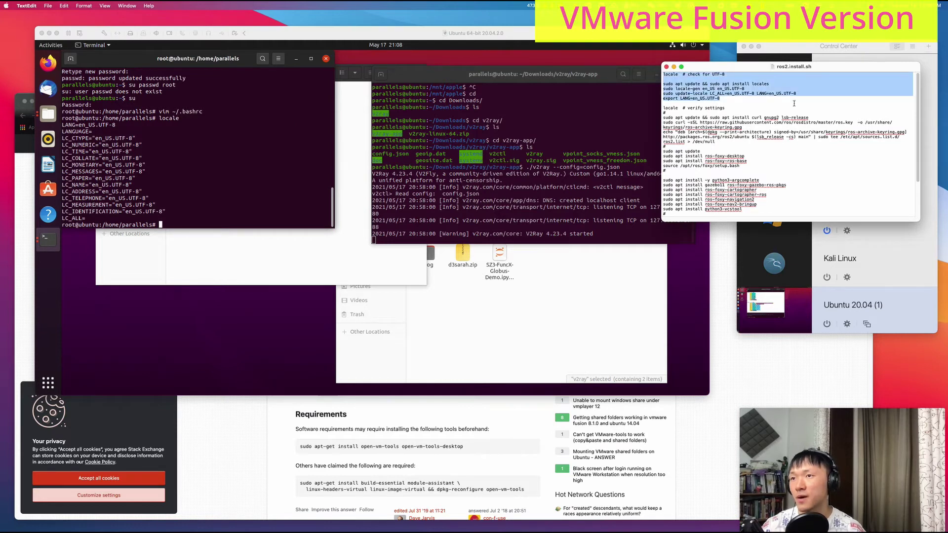
click(824, 131)
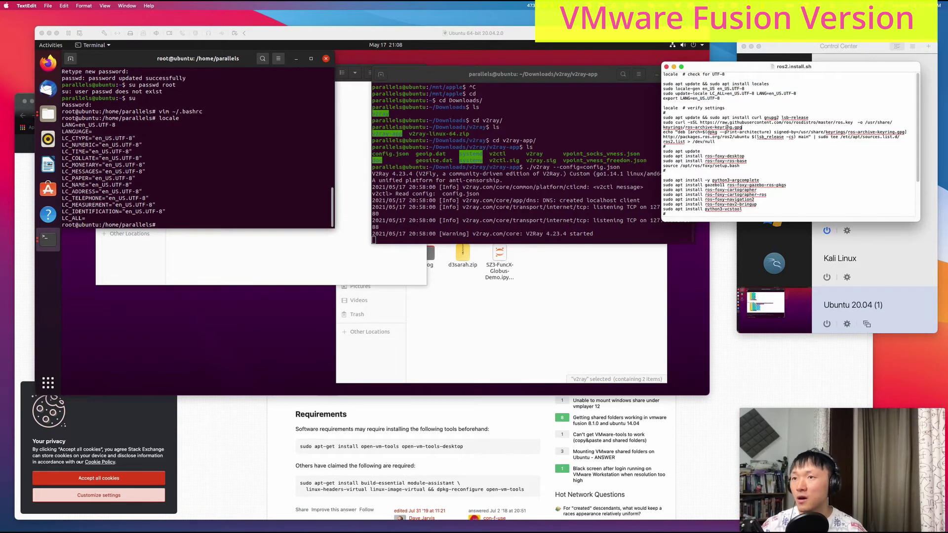
- Refresh the package lists with 'apt update' in the root shell
click(608, 153)
text(a)
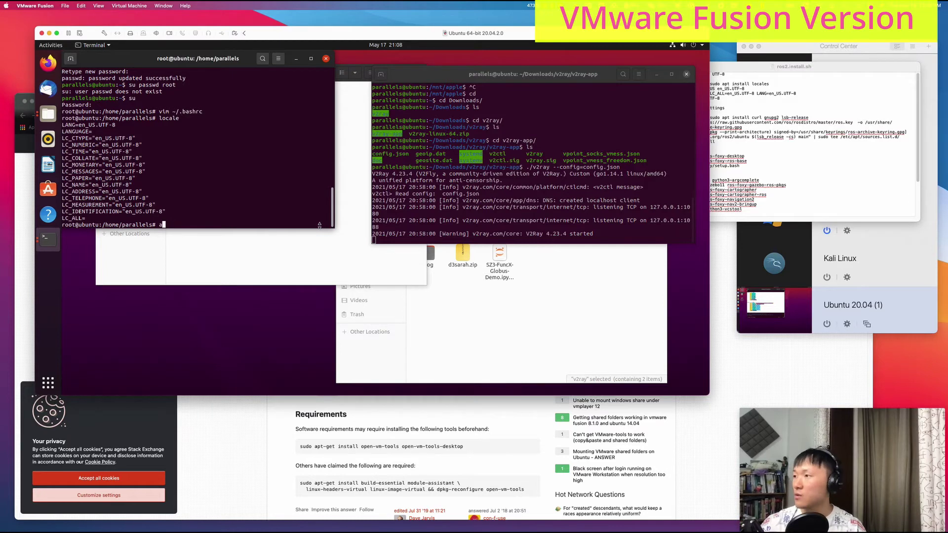
text(pt update)
key(Return)
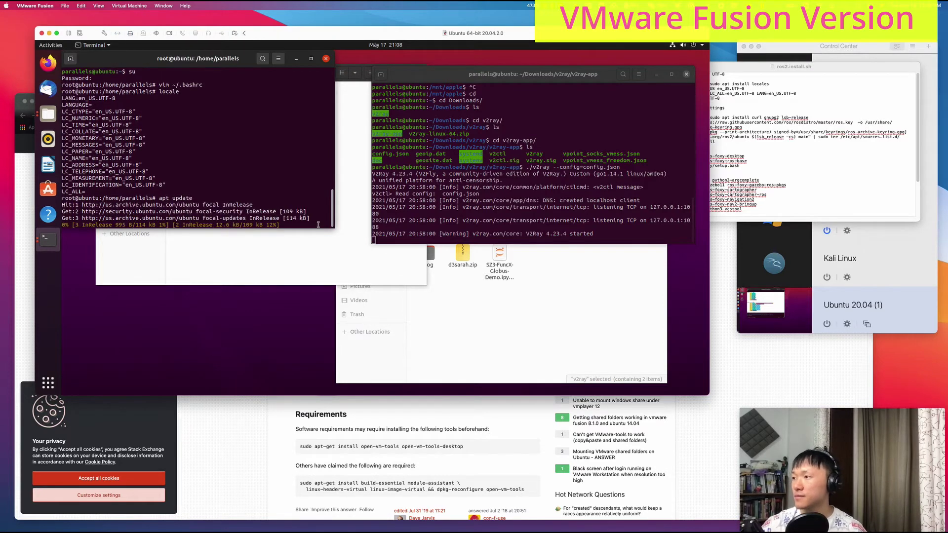
- Install curl, gnupg2 and lsb-release using the command copied from the notes, confirming with y
click(817, 123)
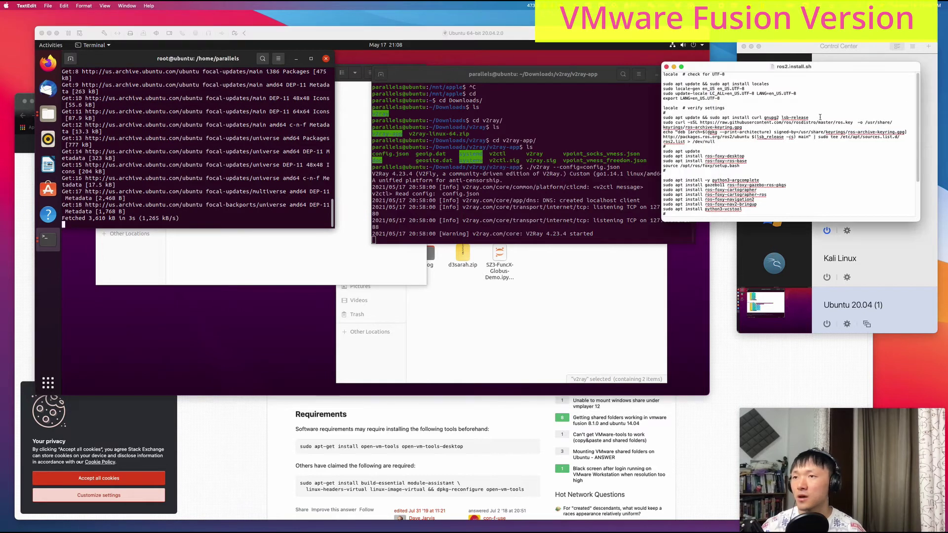
drag(811, 117, 720, 118)
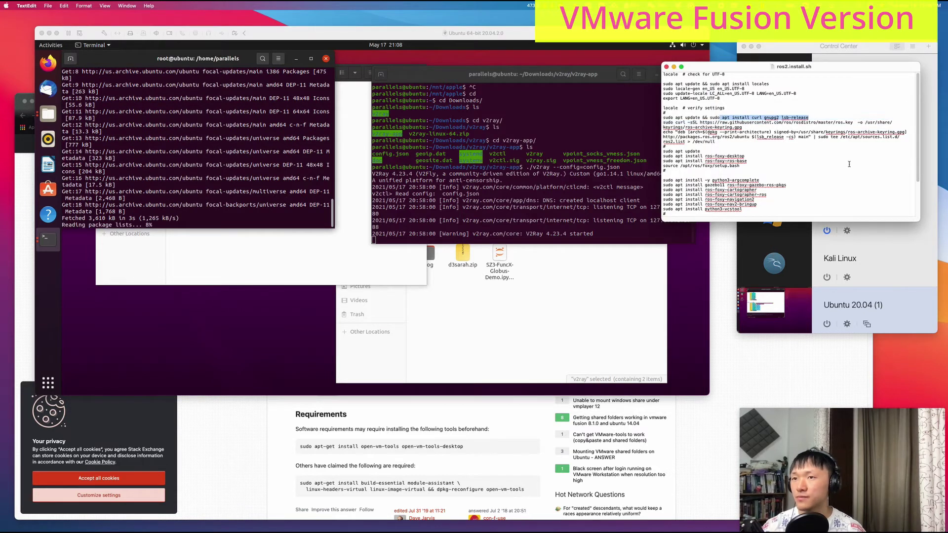
click(327, 250)
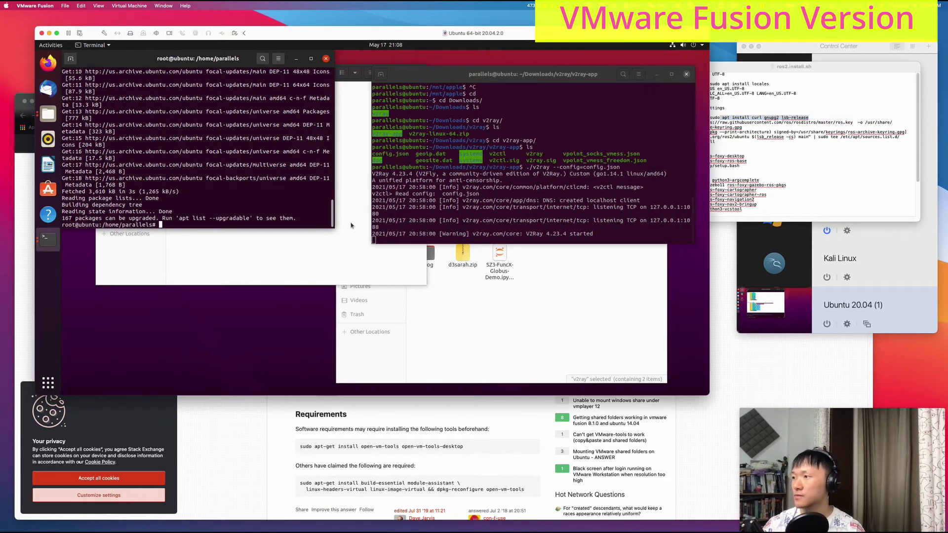
key(ctrl+shift+v)
key(Return)
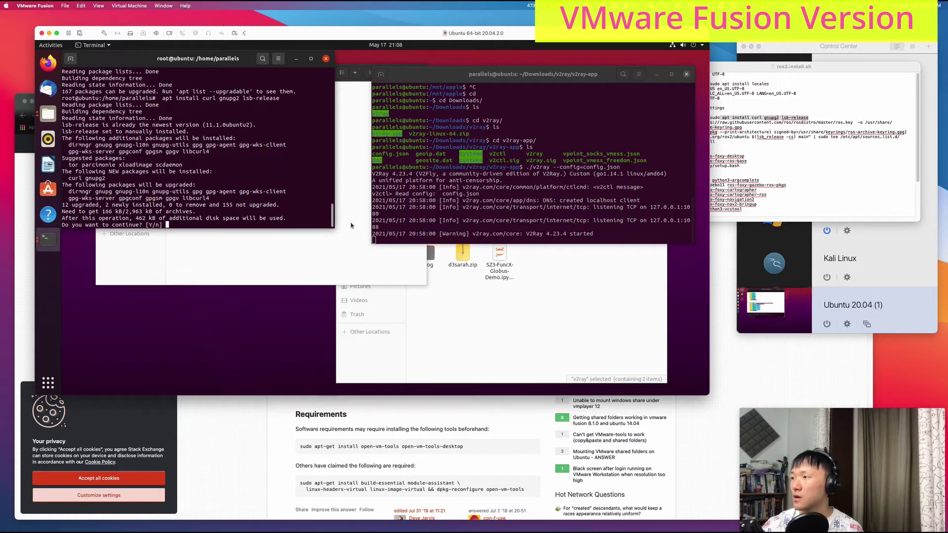
text(y)
key(Return)
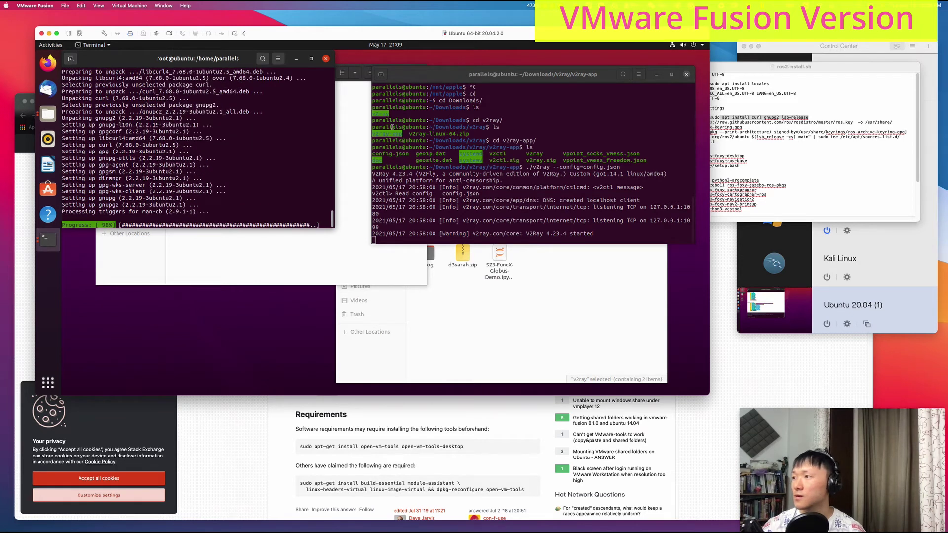
click(792, 131)
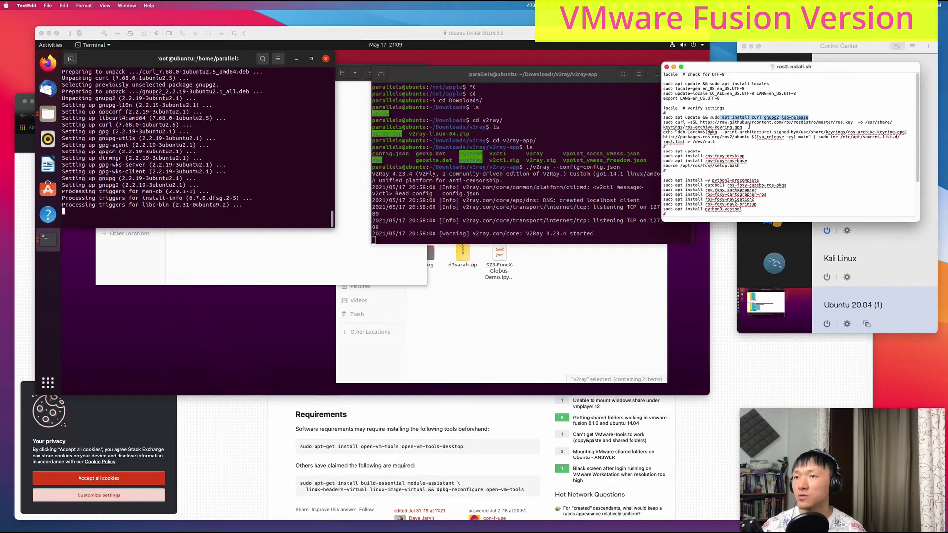
drag(749, 126, 676, 123)
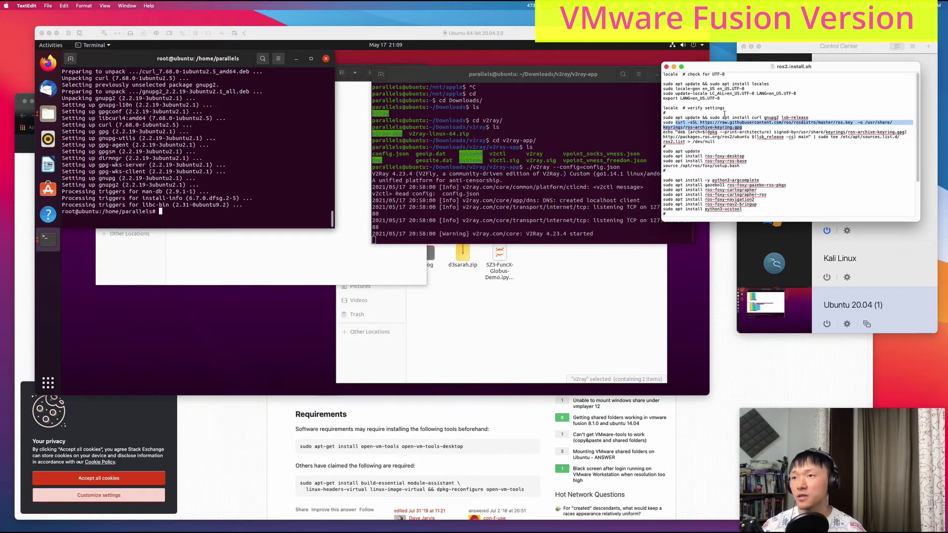
- Enable the proxy with proxy_on, reloading ~/.bashrc and running proxy_on again
click(210, 181)
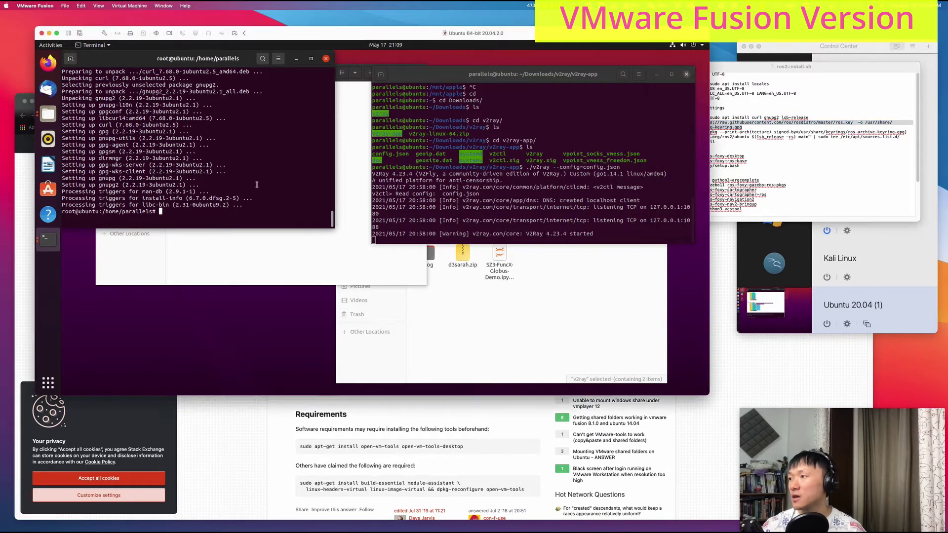
text(proxy_on)
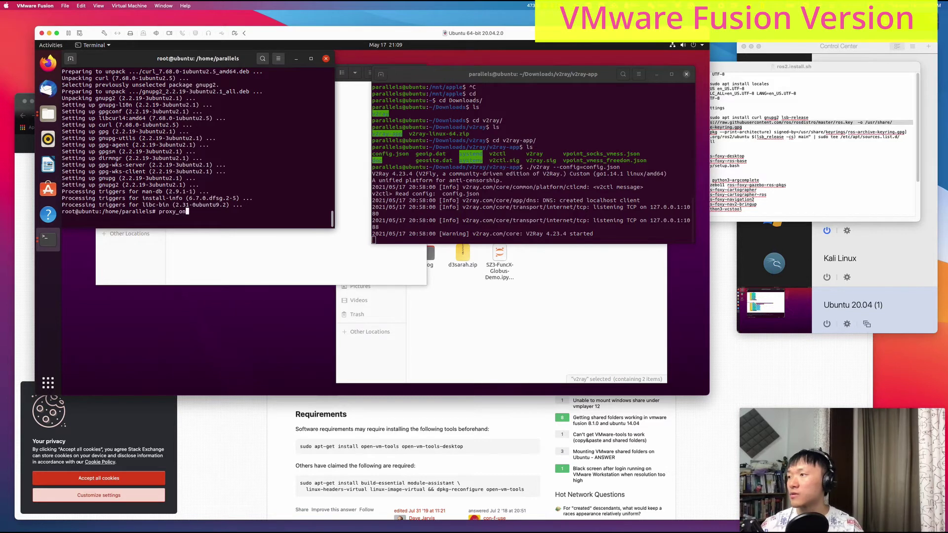
key(Return)
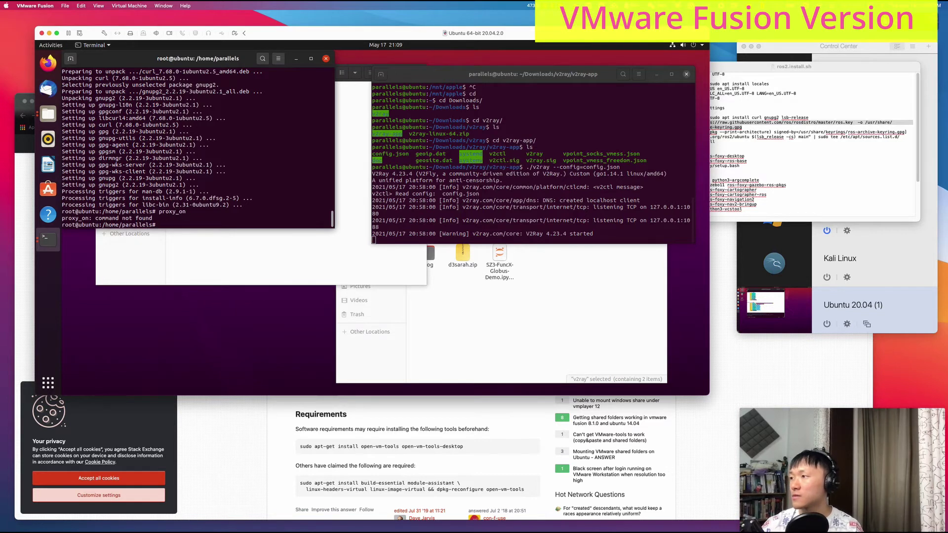
text(source )
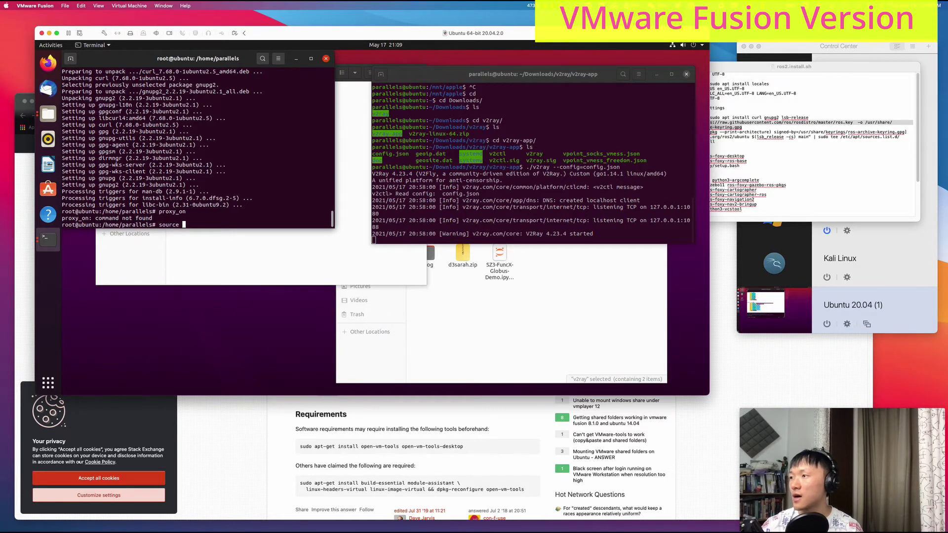
text(~/.bashrc)
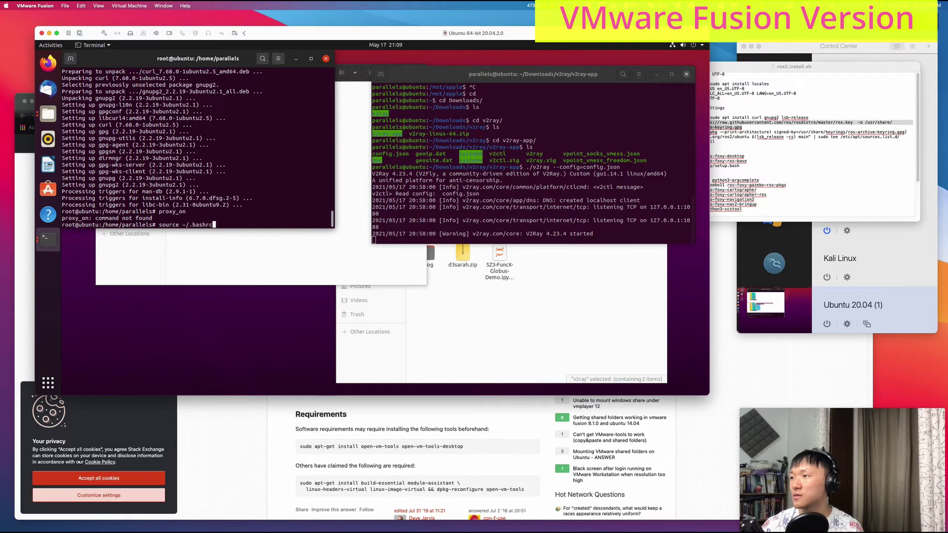
key(Return)
key(Up)
key(Up)
key(Return)
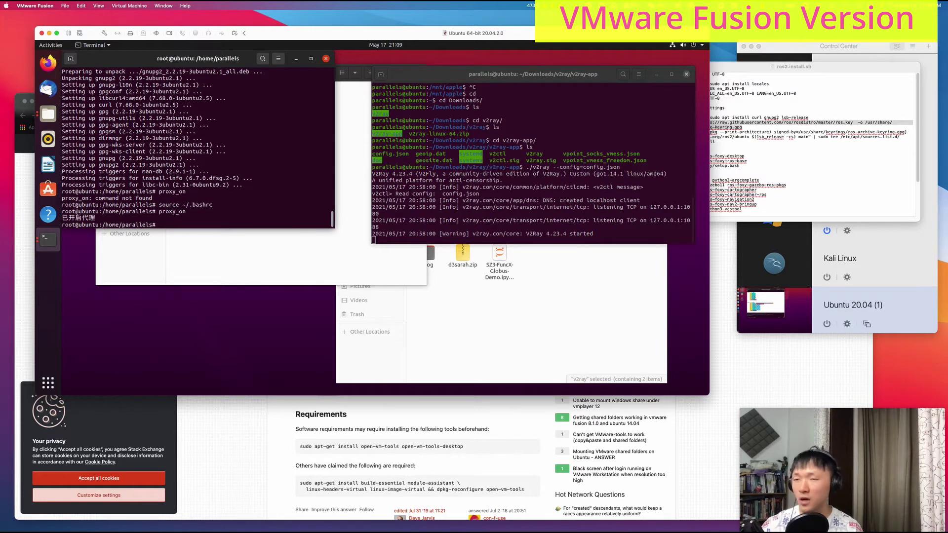
- Download the ROS archive key to /usr/share/keyrings/ros-archive-keyring.gpg with the pasted curl -sSL command
text(curl -sSL https://raw.githubusercontent.com/ros/rosdistro/master/ros.key  -o /usr/share/keyrings/ros-archive-keyring.gpg)
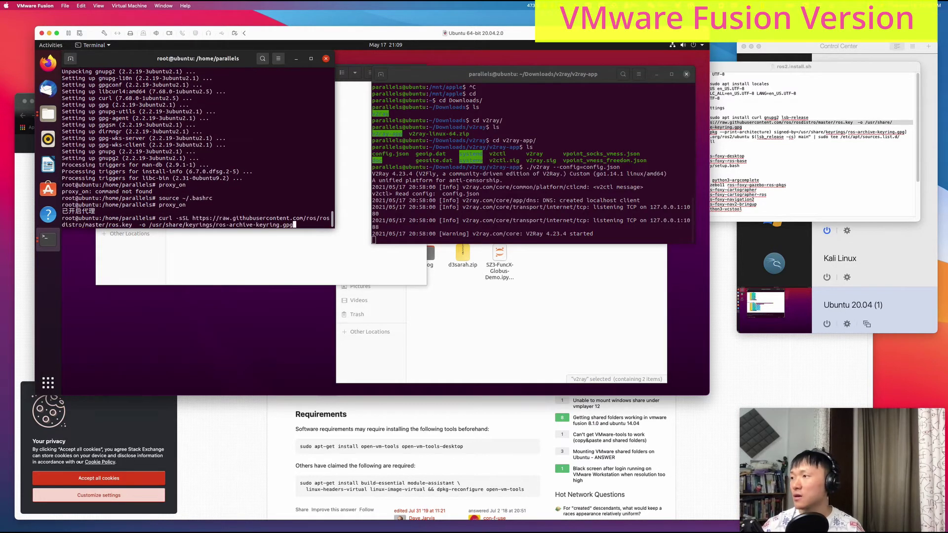
key(Return)
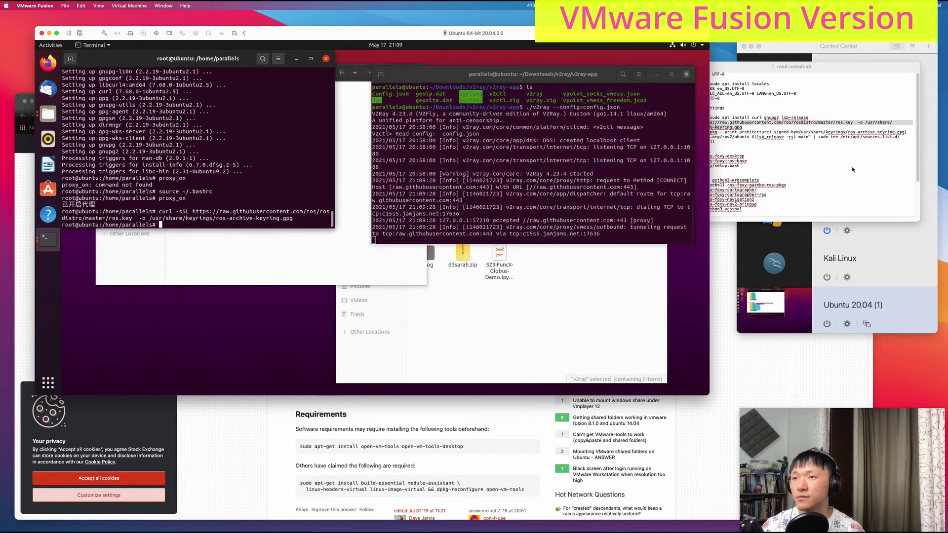
click(754, 150)
drag(721, 142, 615, 134)
key(ctrl+c)
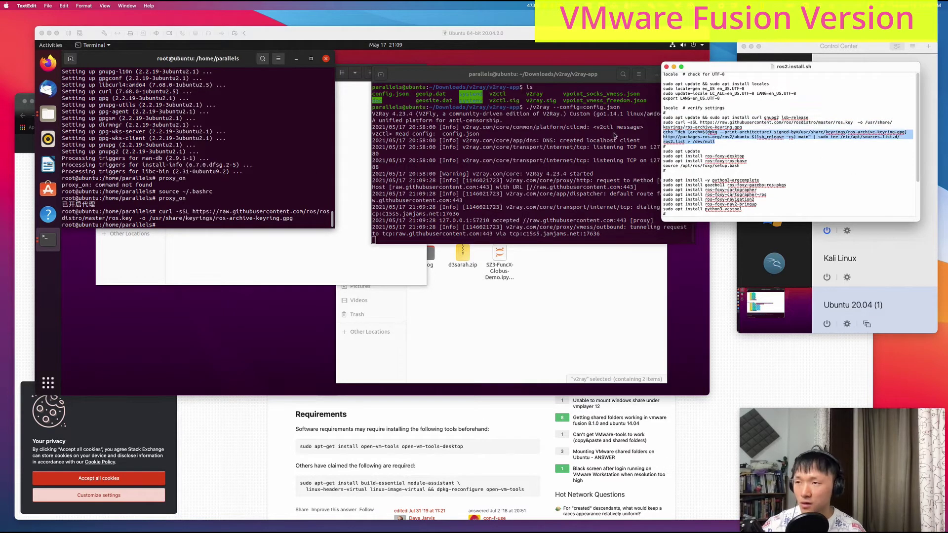
- Paste and run the echo "deb …" | sudo tee command to create /etc/apt/sources.list.d/ros2.list
click(319, 207)
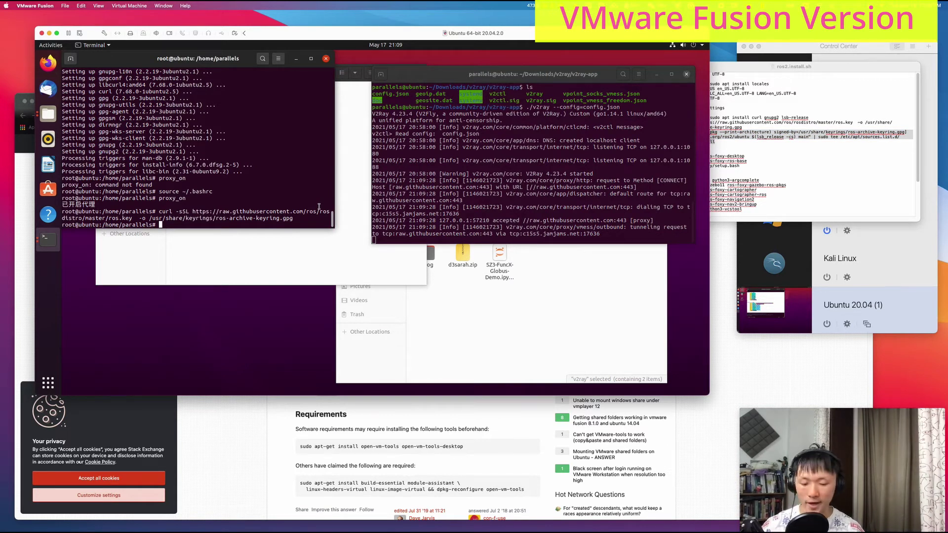
key(ctrl+shift+v)
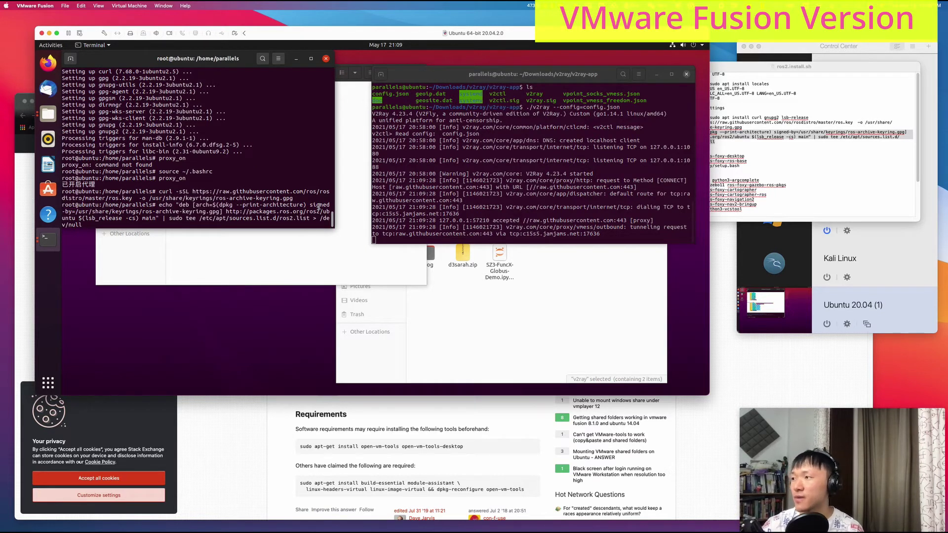
key(Return)
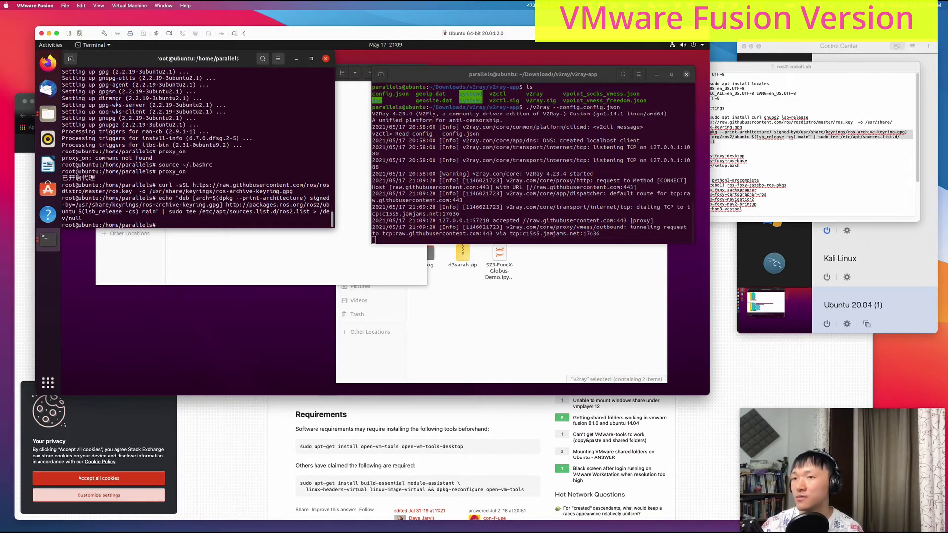
click(797, 141)
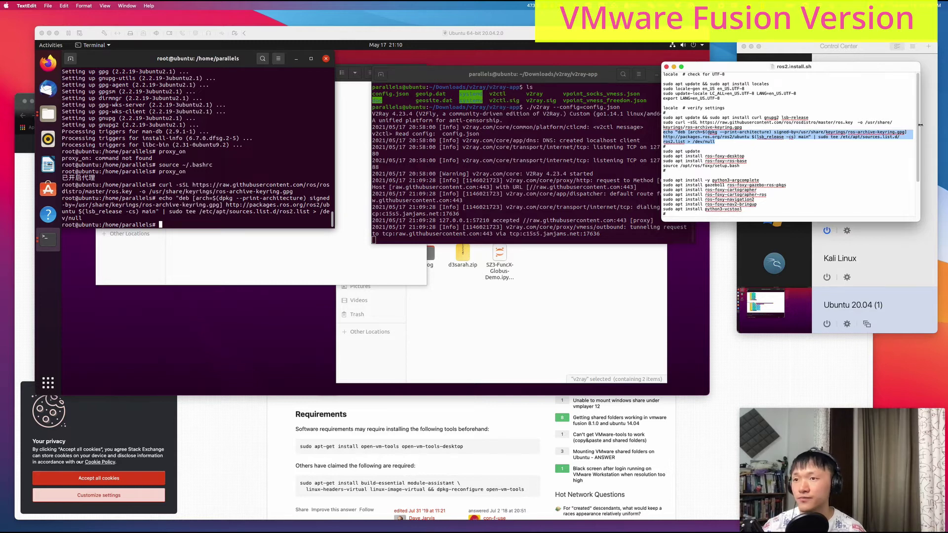
- Run 'apt update' in the root shell to fetch the ROS 2 focal package lists from packages.ros.org
click(781, 143)
click(329, 238)
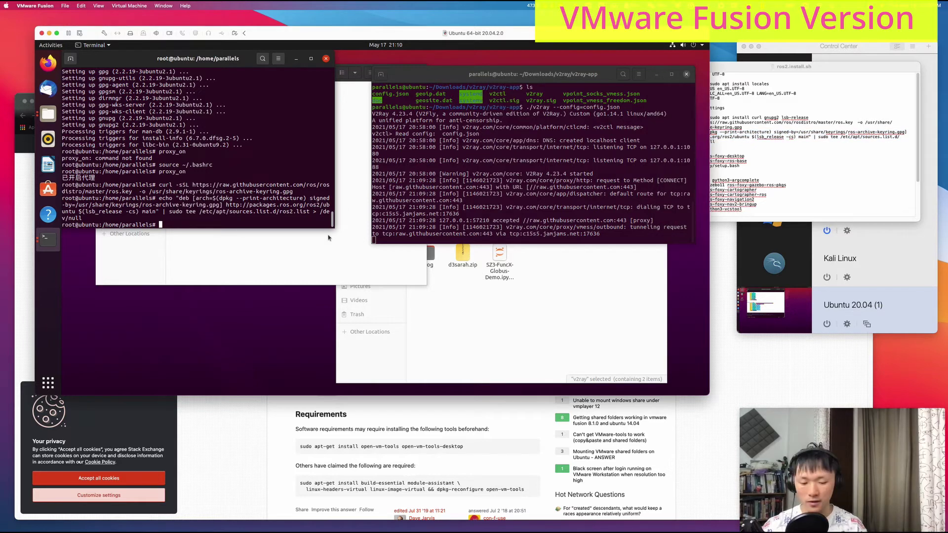
text(apt update)
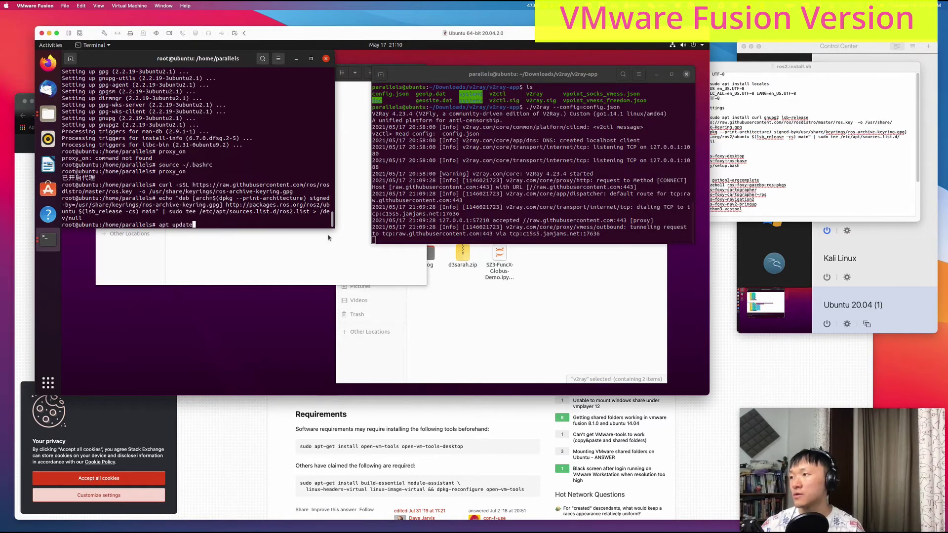
key(Return)
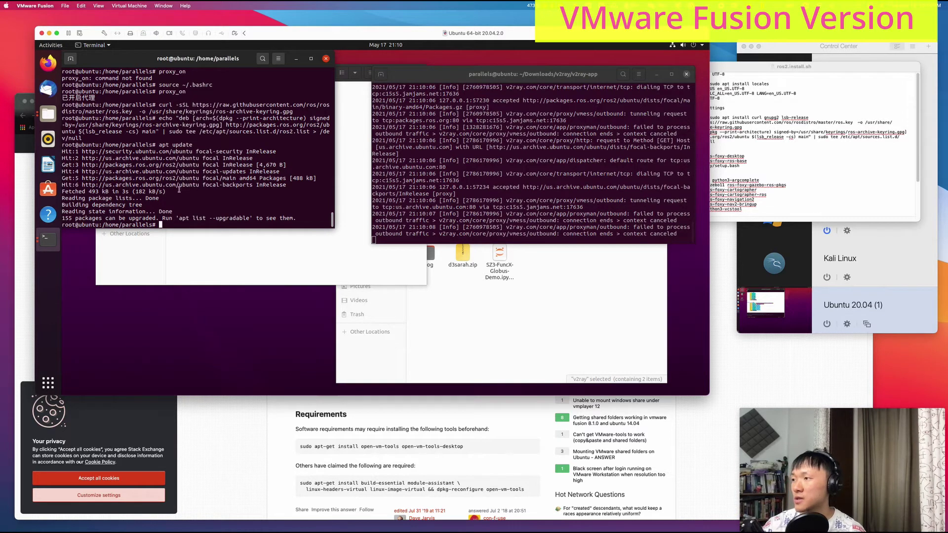
drag(675, 156, 744, 156)
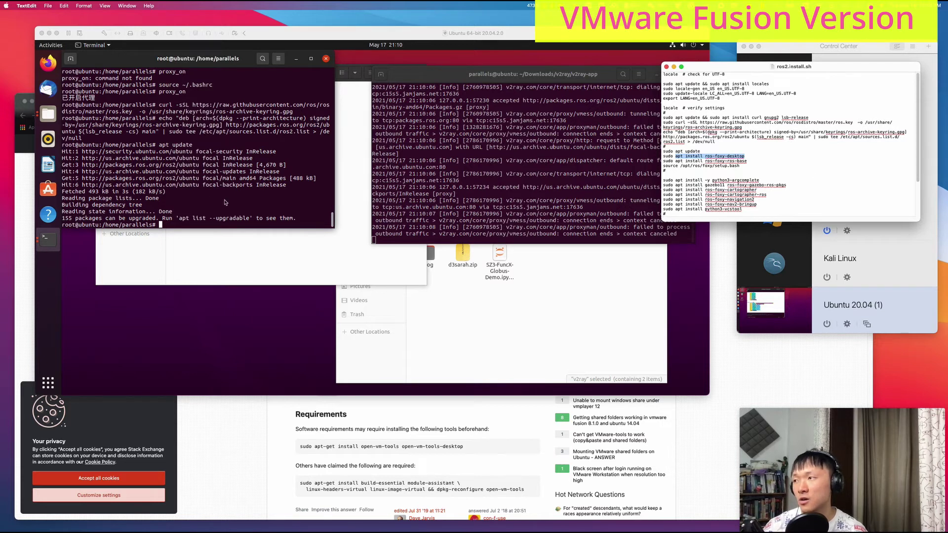
click(215, 161)
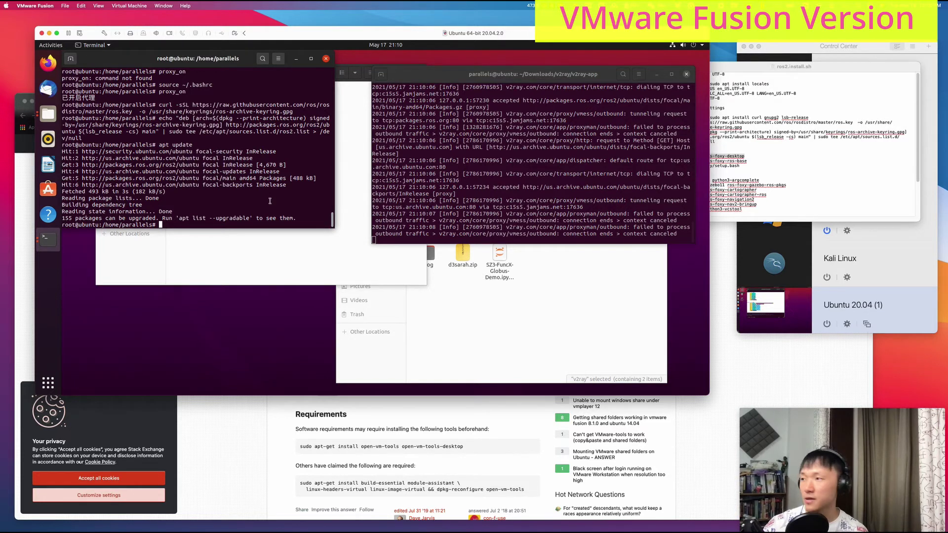
- Install ros-foxy-desktop with the pasted apt install command, confirming with y
text(apt install ros-foxy-desktop)
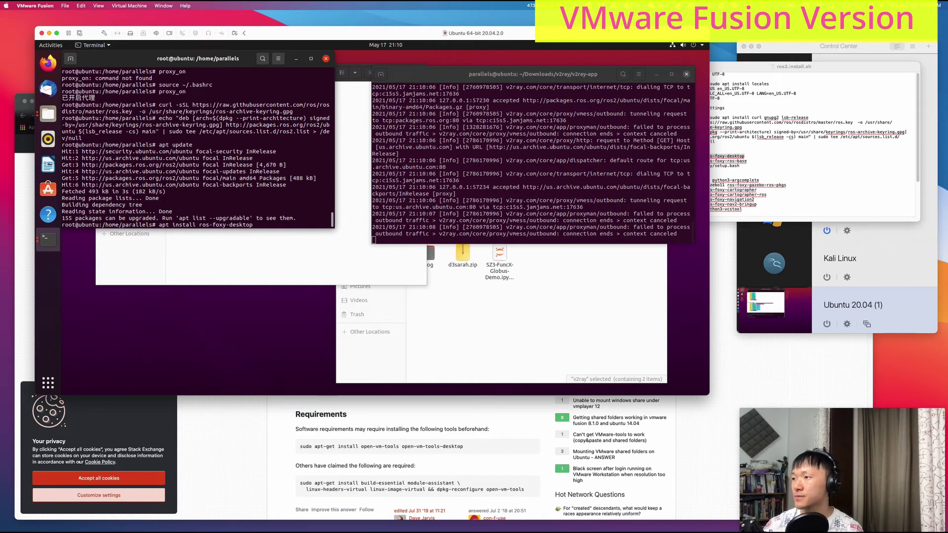
key(Return)
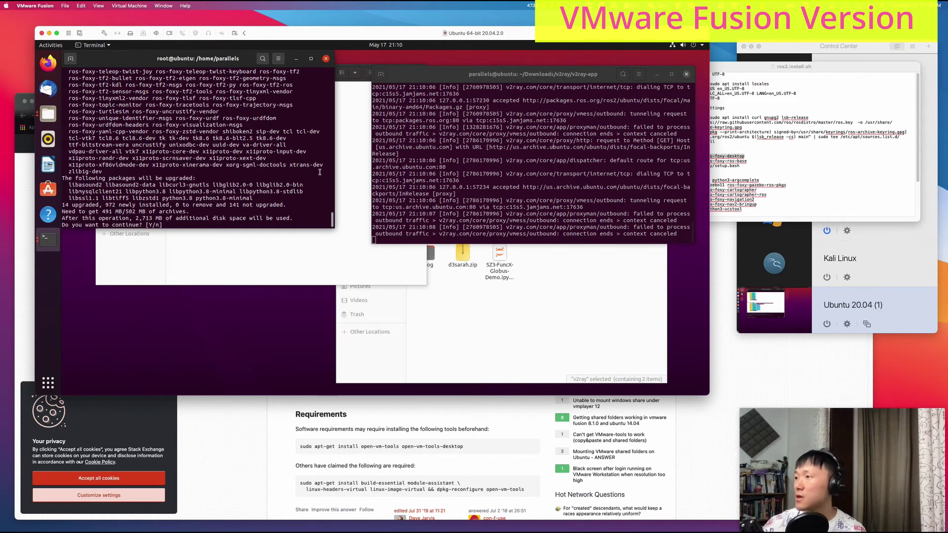
text(y)
key(Return)
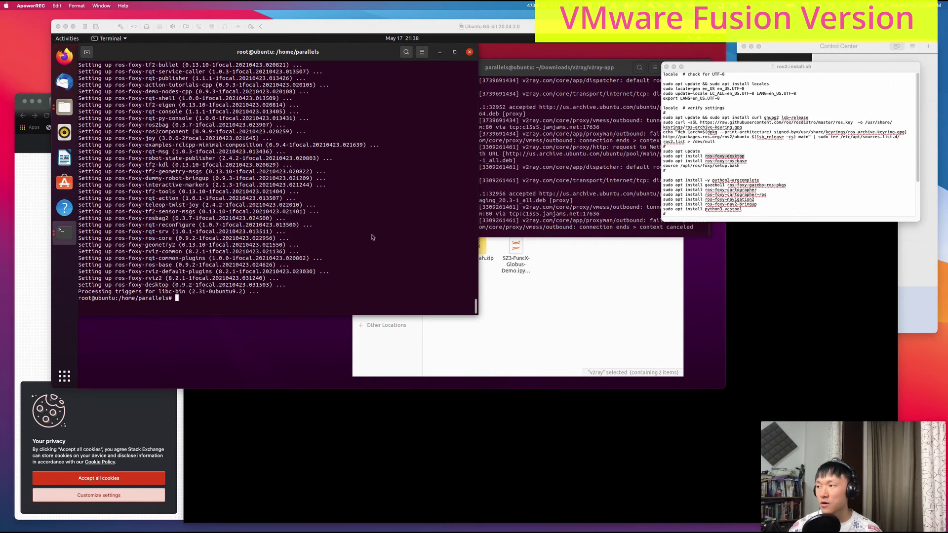
click(349, 272)
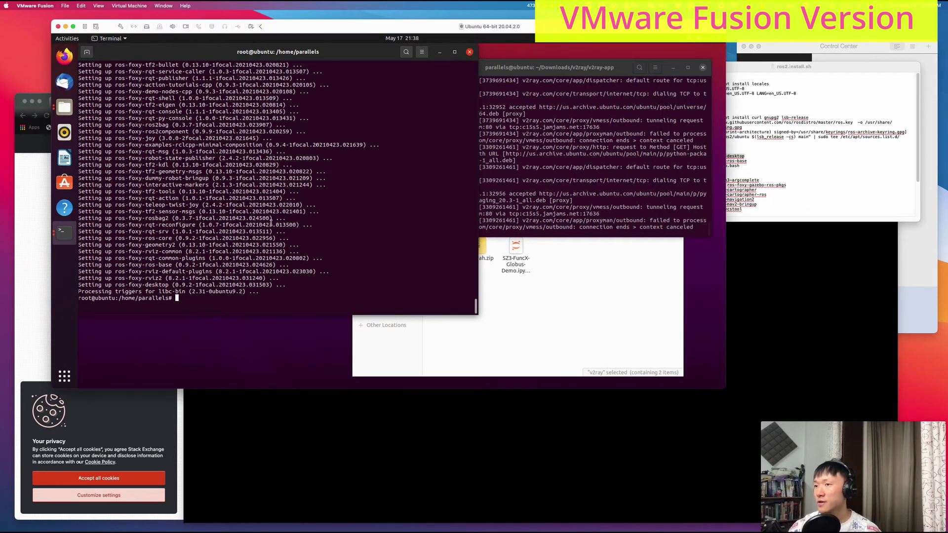
- Copy the 'source /opt/ros/foxy/setup.bash' line from the ros2.install.sh notes
click(861, 173)
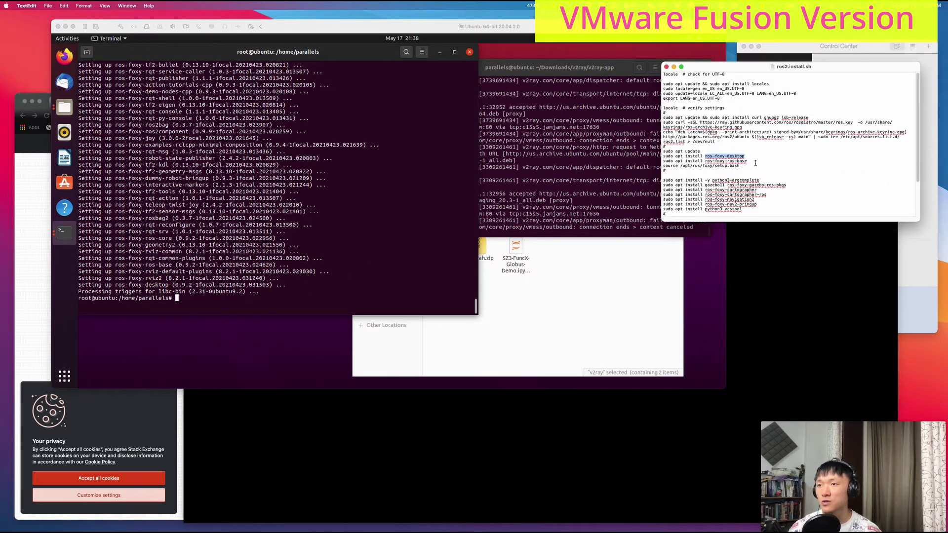
drag(755, 162, 681, 161)
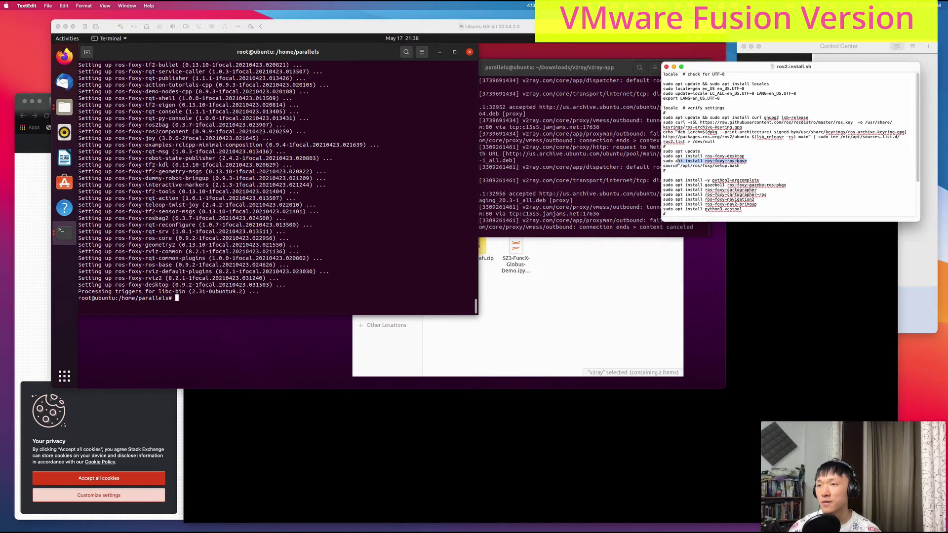
drag(745, 156, 706, 157)
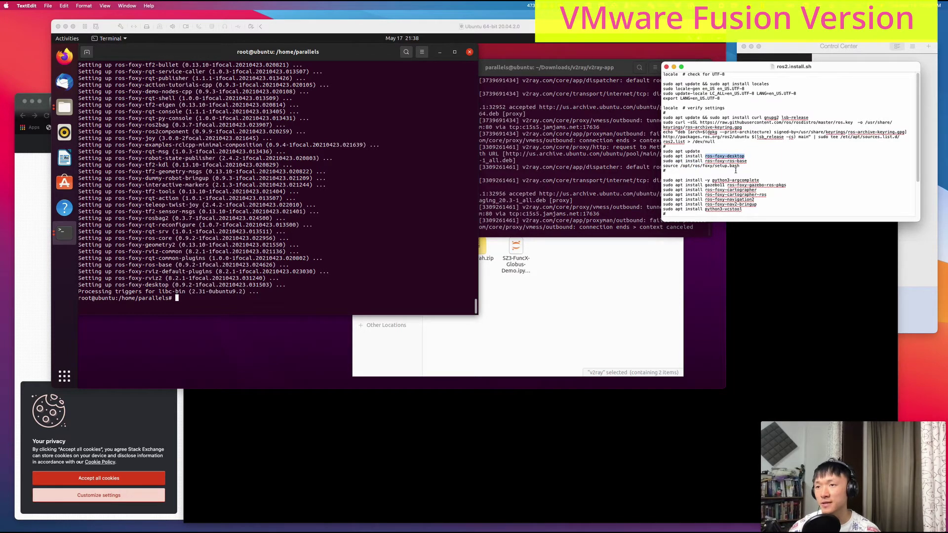
click(743, 167)
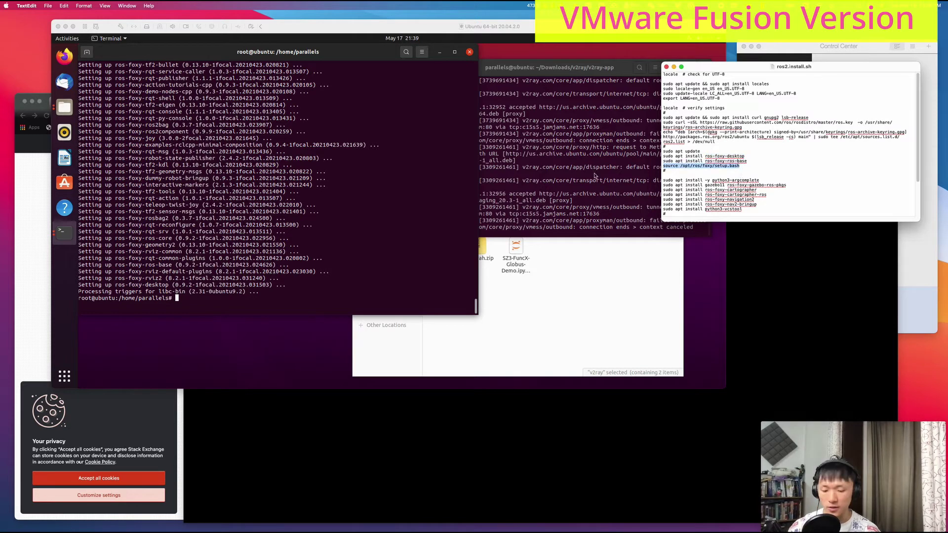
click(269, 187)
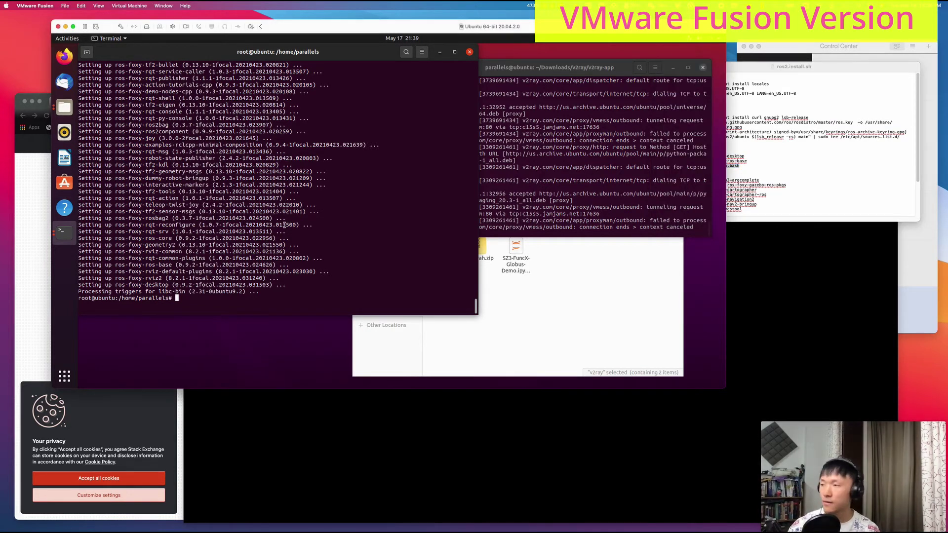
- Source /opt/ros/foxy/setup.bash in the root shell and copy the python3-argcomplete install command
text(source /opt/ros/foxy/setup.bash)
key(Return)
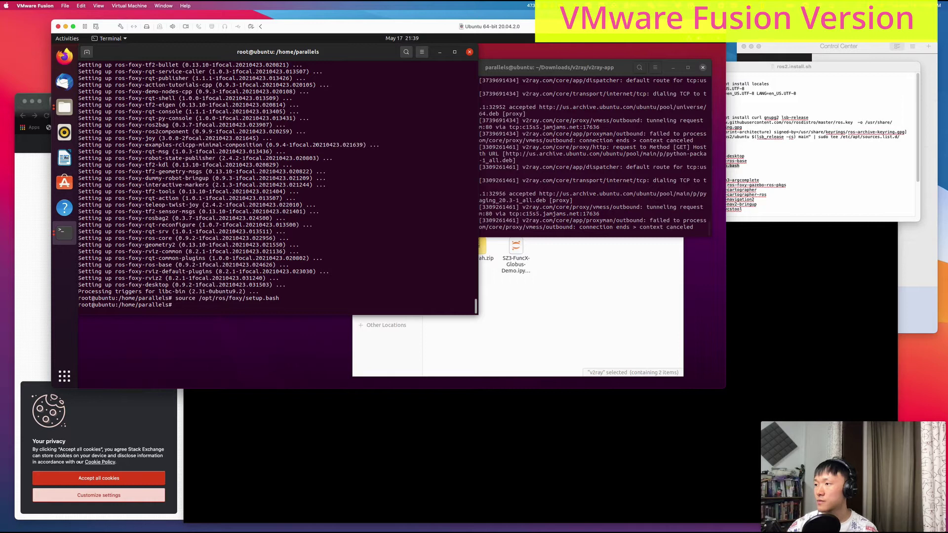
click(753, 188)
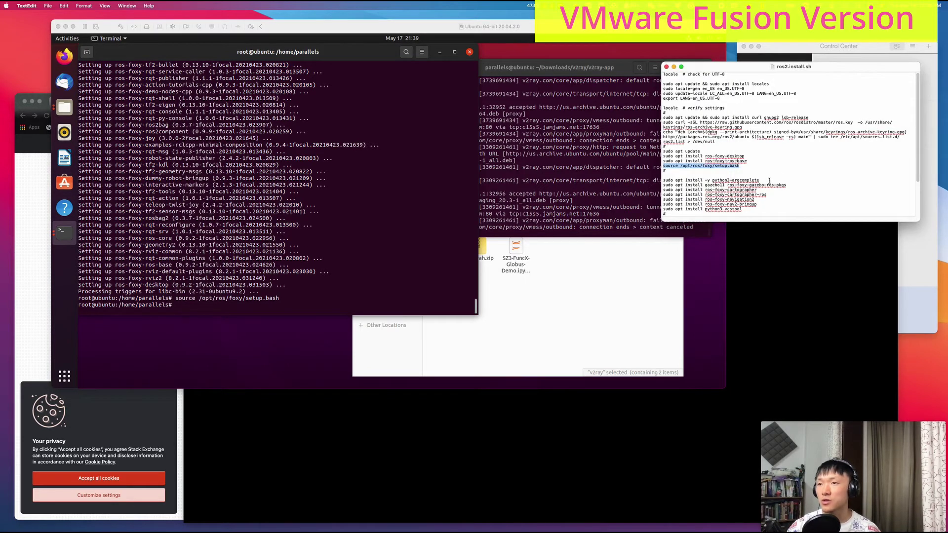
drag(760, 181, 672, 181)
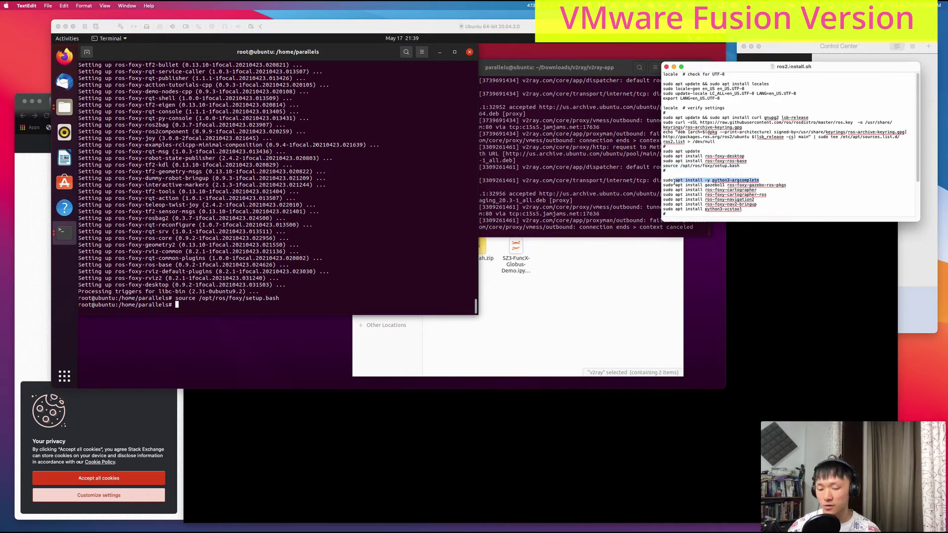
click(370, 216)
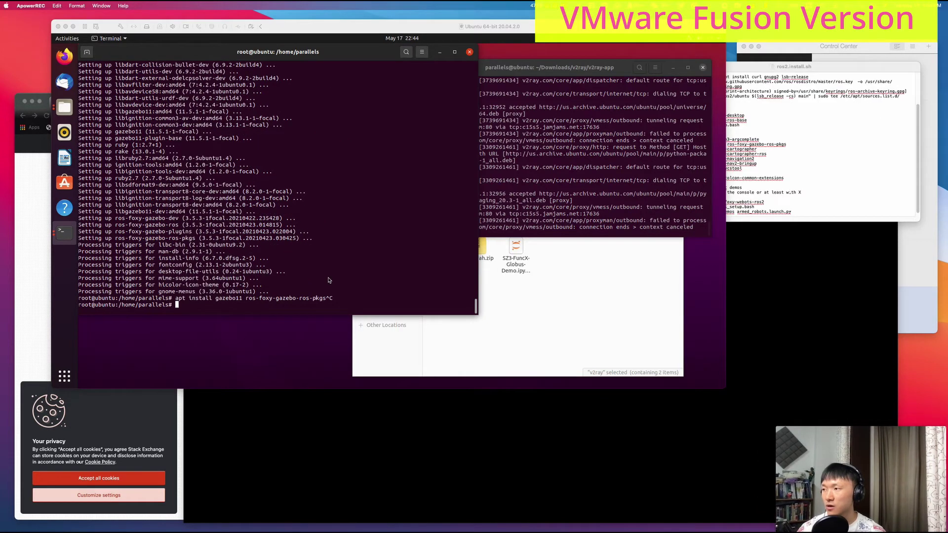
- Copy the gazebo11 and cartographer install lines from the install notes
click(782, 166)
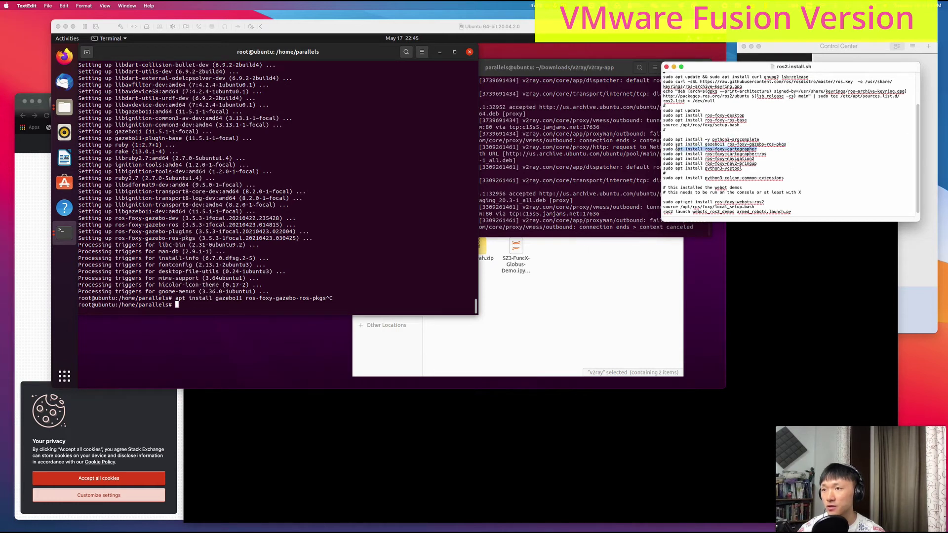
mouse_move(676, 145)
mouse_down()
mouse_move(757, 150)
mouse_move(676, 151)
mouse_up()
key(ctrl+c)
click(771, 153)
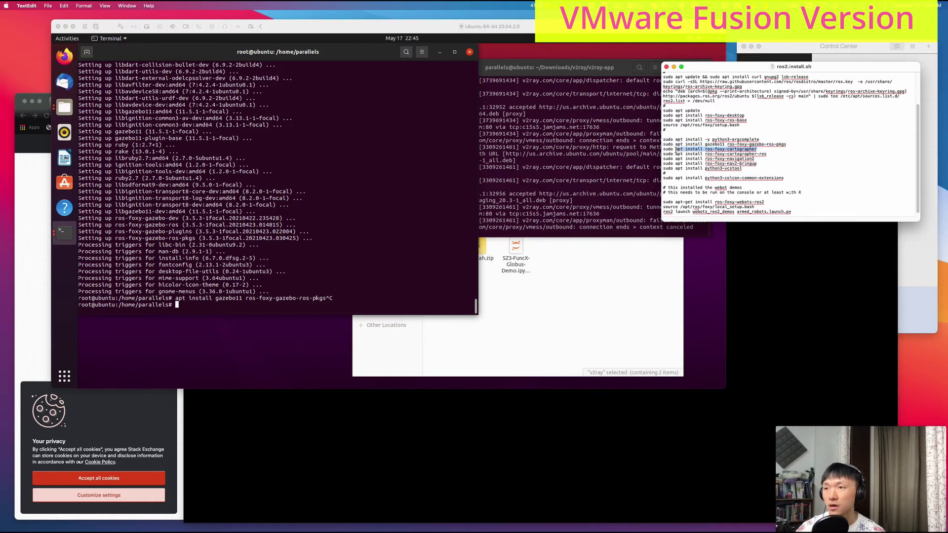
click(307, 185)
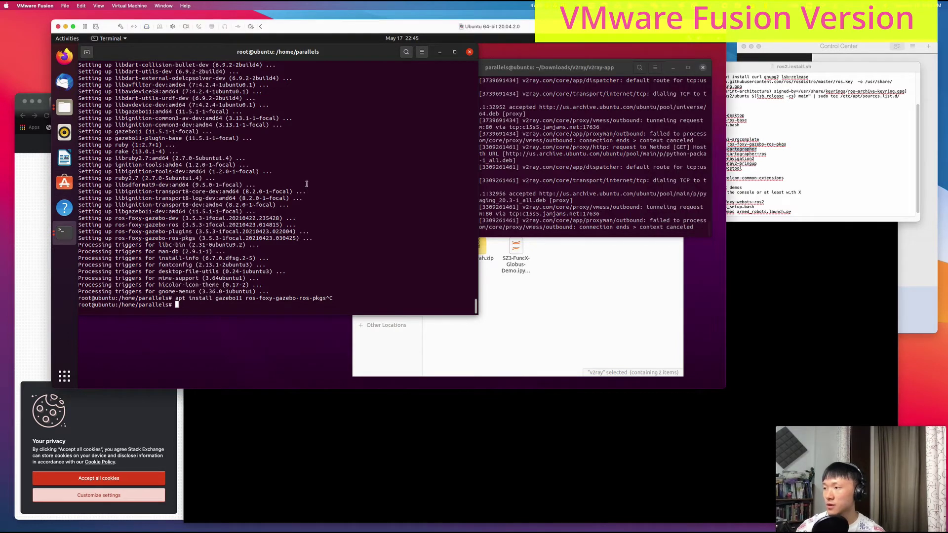
- Install ros-foxy-cartographer with apt, confirming the installation with y
key(ctrl+shift+v)
key(Return)
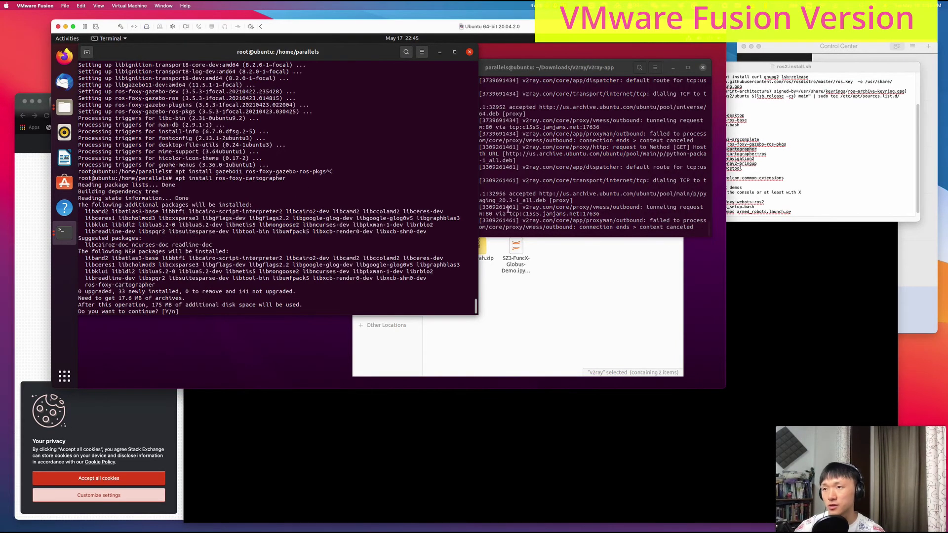
text(y)
key(Return)
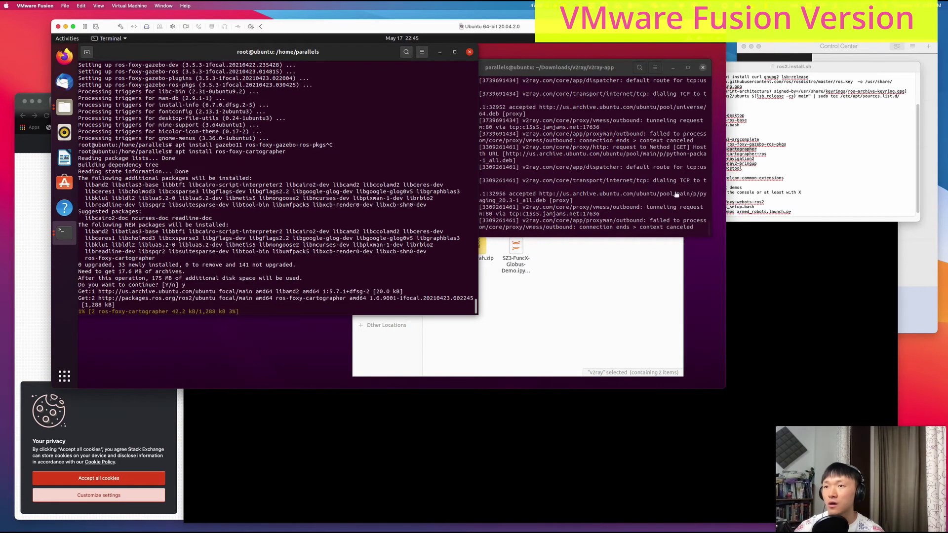
- Select the Foxy setup.bash and local_setup.bash sourcing lines in the install notes, then open a new Ubuntu terminal
click(764, 160)
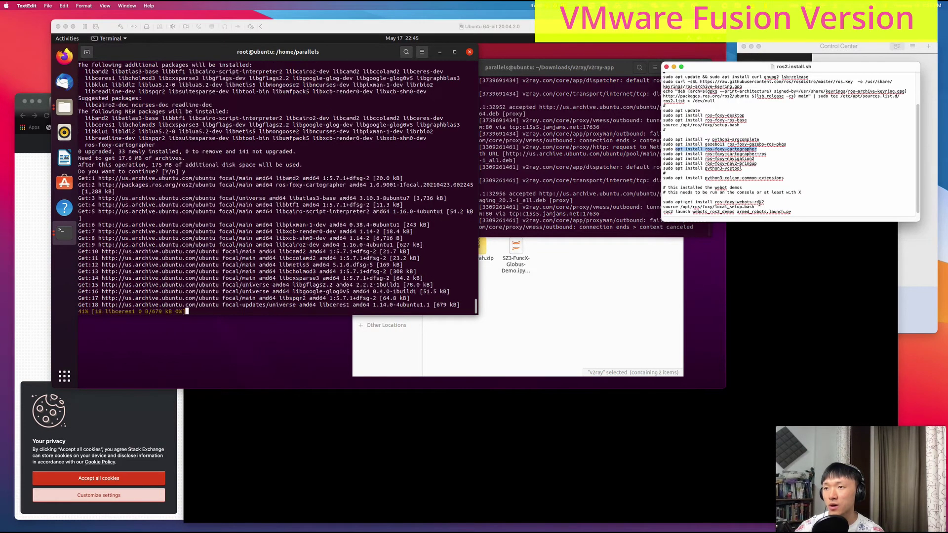
scroll(760, 205, down, 1)
drag(760, 204, 662, 205)
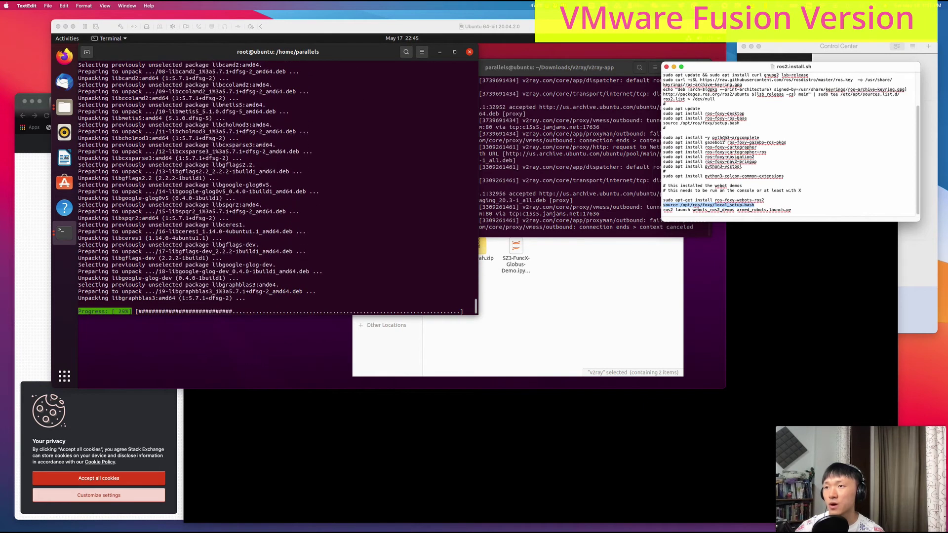
scroll(726, 128, up, 3)
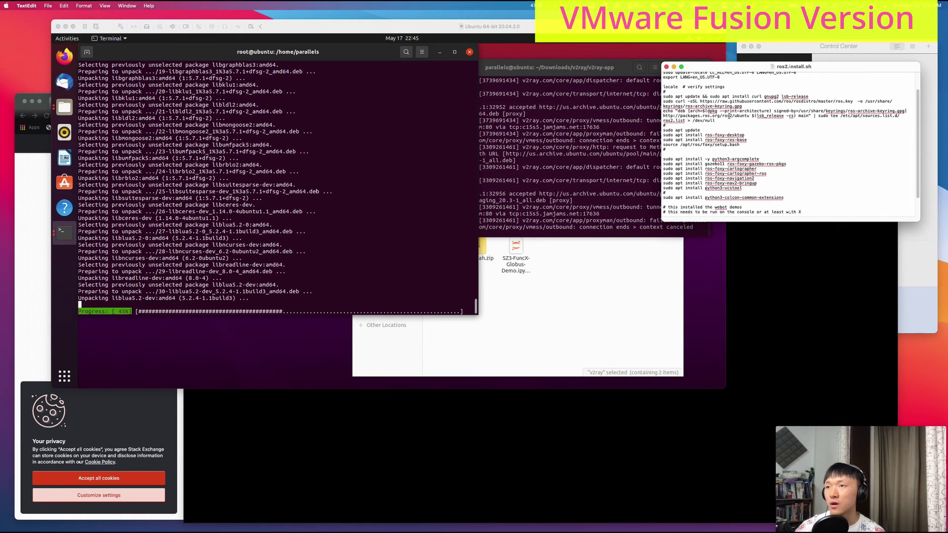
drag(740, 145, 632, 145)
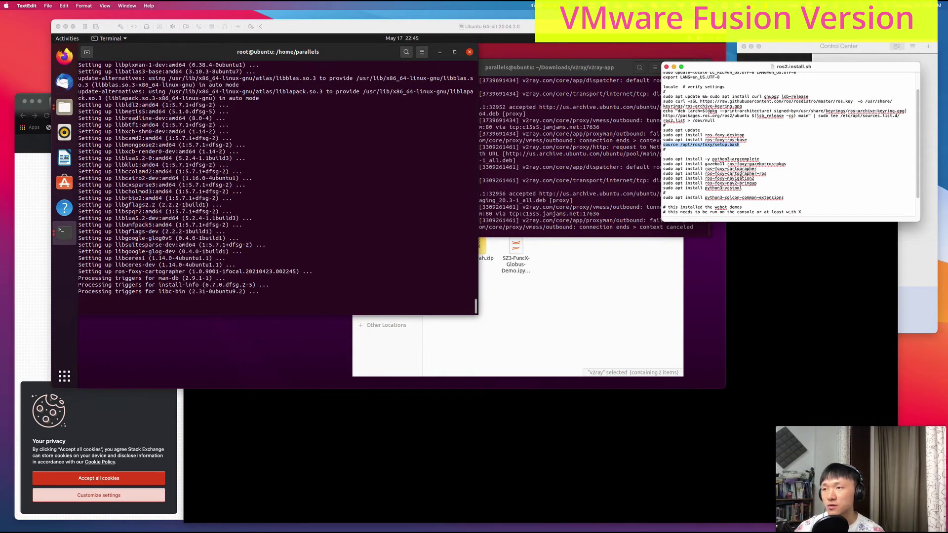
scroll(790, 143, down, 2)
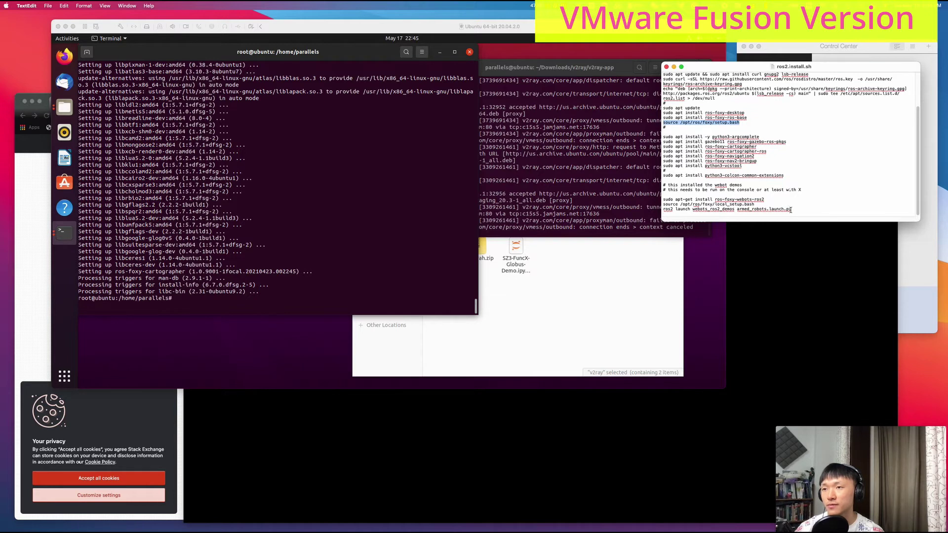
drag(792, 209, 657, 198)
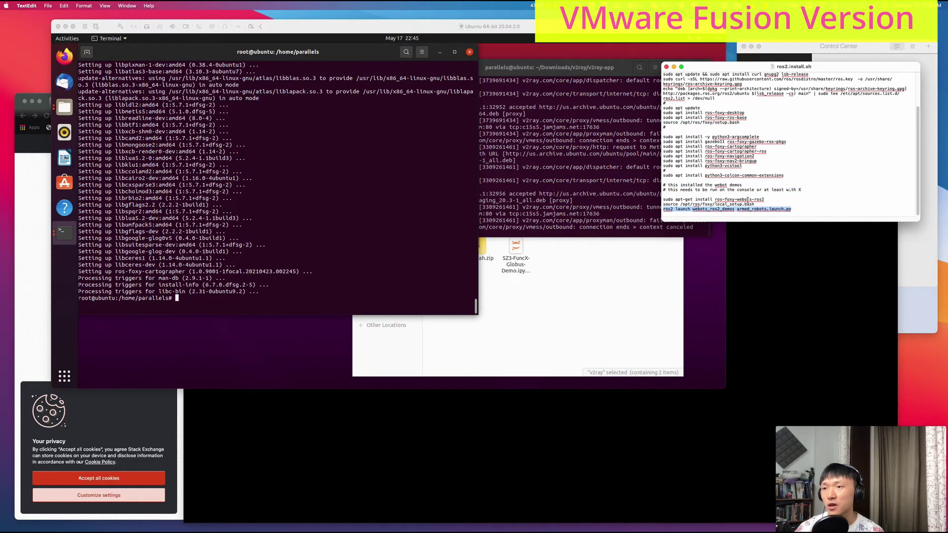
drag(755, 204, 693, 204)
shift+click(653, 205)
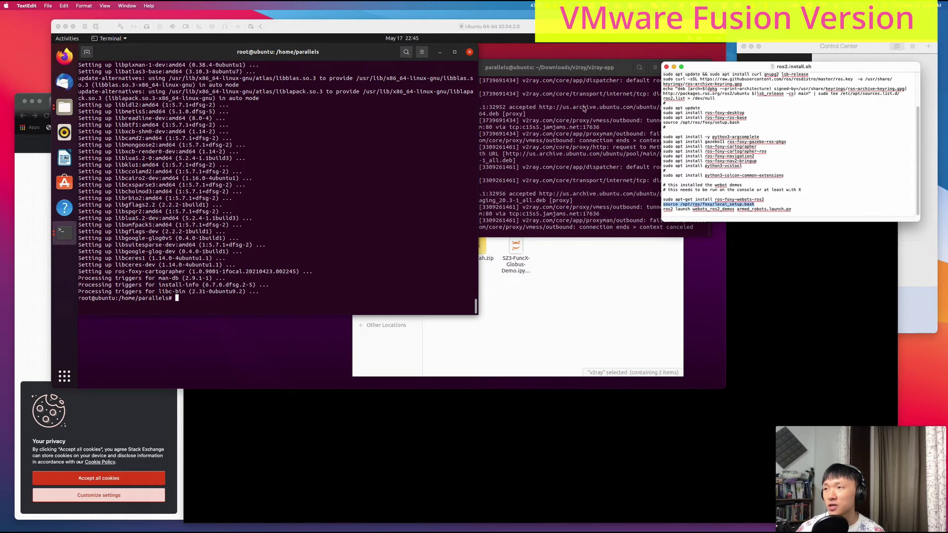
click(584, 108)
key(ctrl+alt+t)
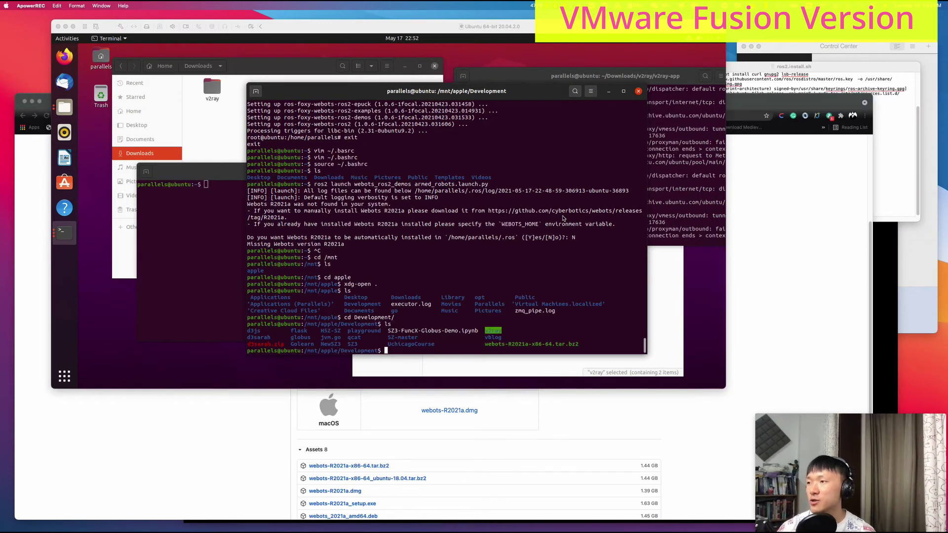
click(505, 214)
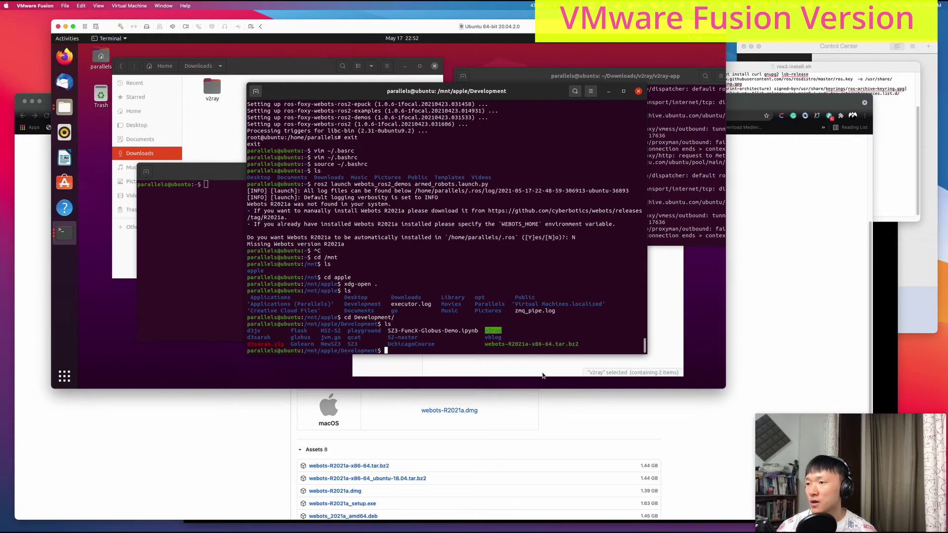
click(779, 526)
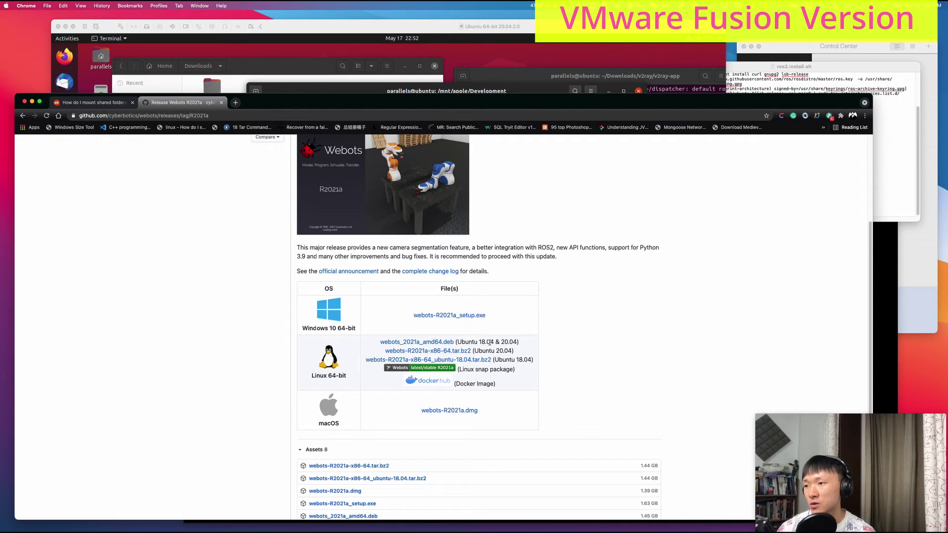
drag(493, 342, 461, 343)
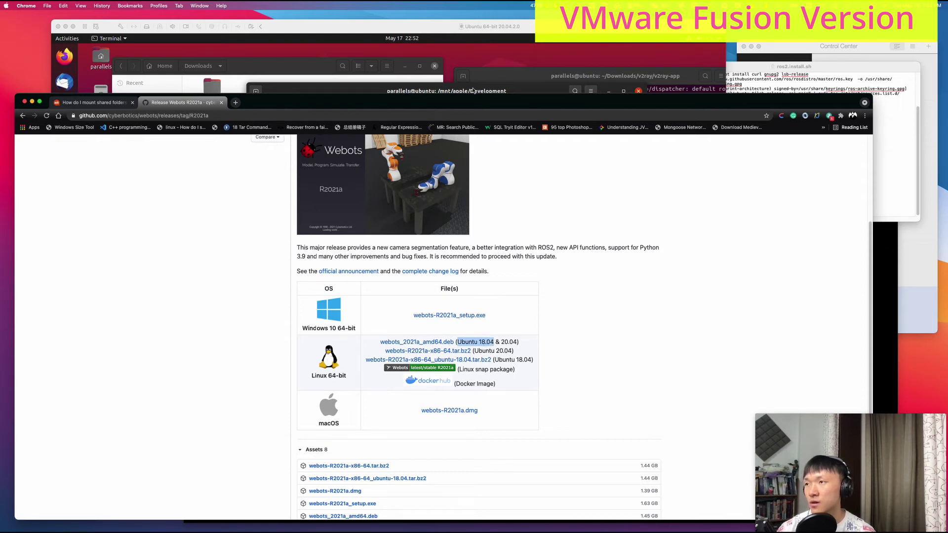
key(super+Tab)
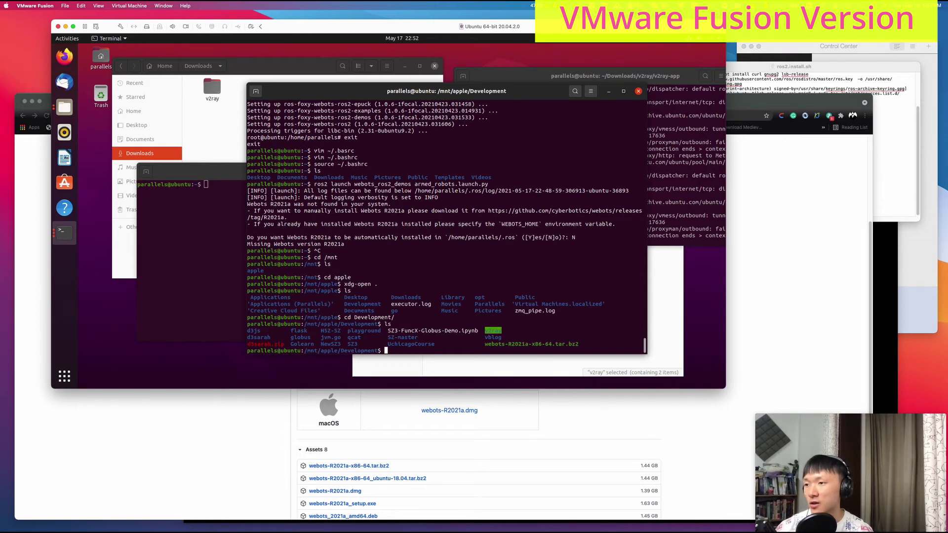
text(ls)
key(Return)
- Copy the webots-R2021a-x86-64.tar.bz2 tarball into ~/Downloads with cp
drag(578, 344, 485, 344)
key(ctrl+c)
middle_click(513, 352)
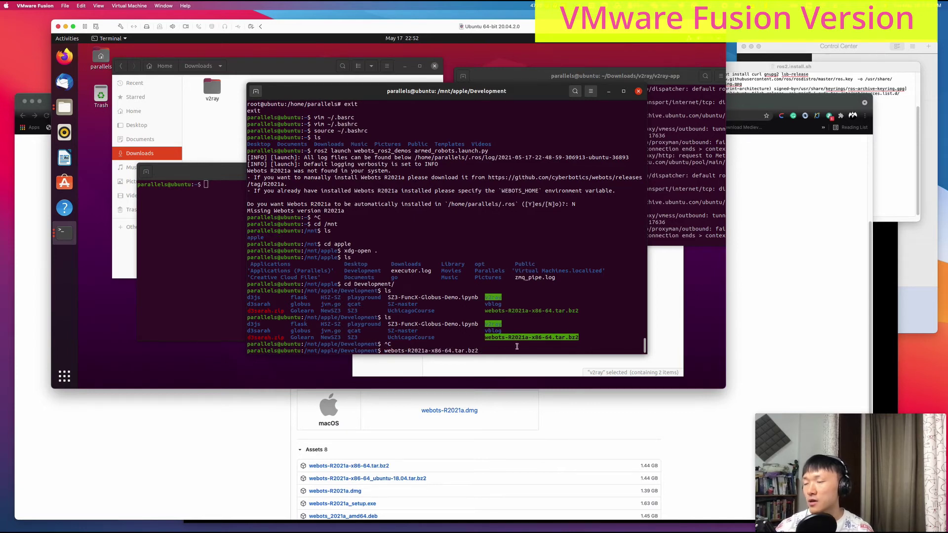
key(Home)
text(cp )
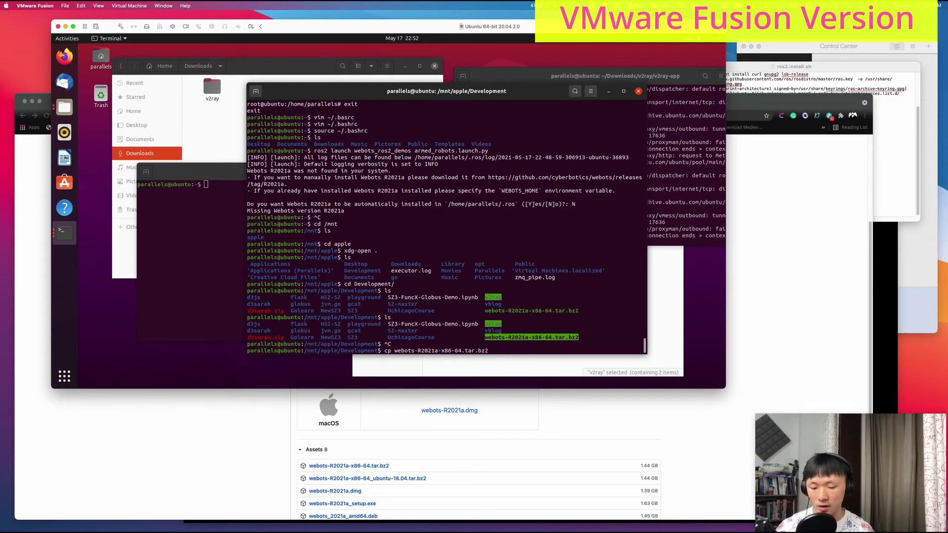
text(~/)
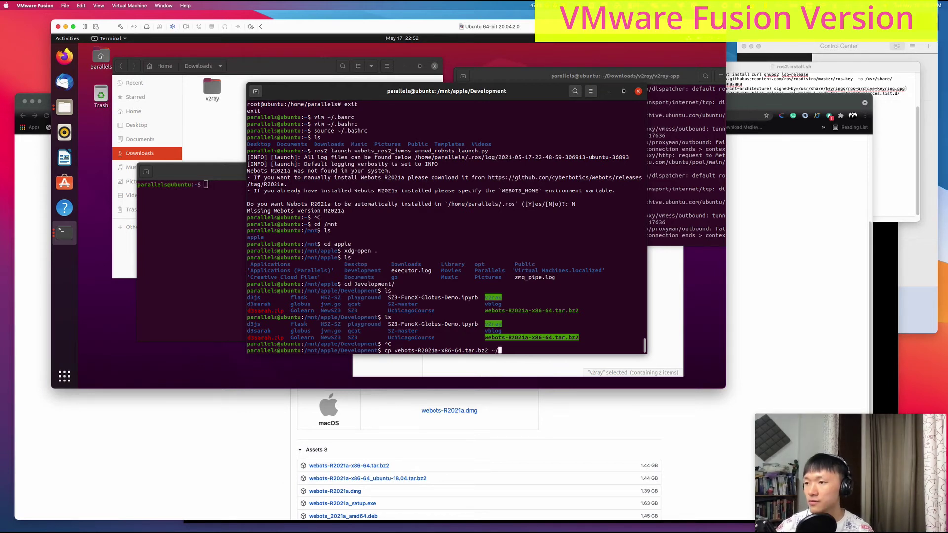
text(Downloads/)
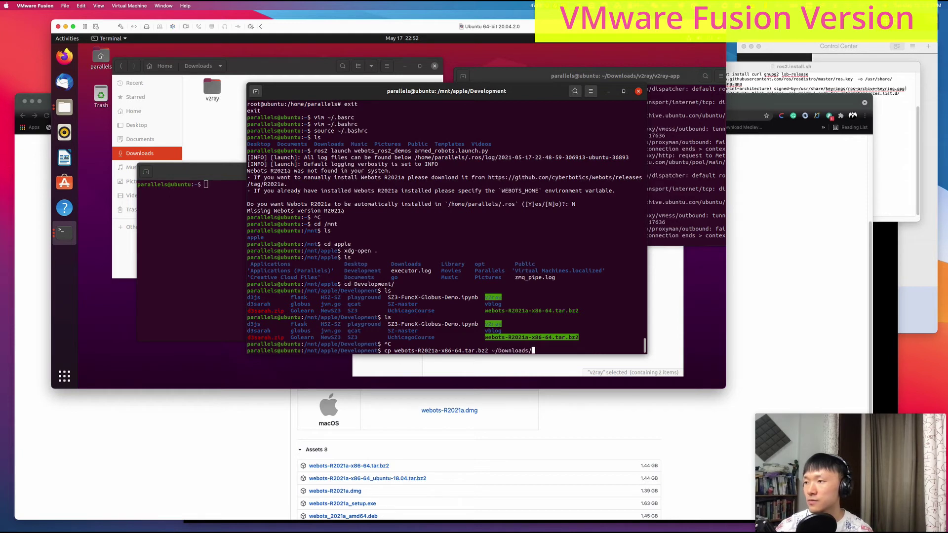
key(Return)
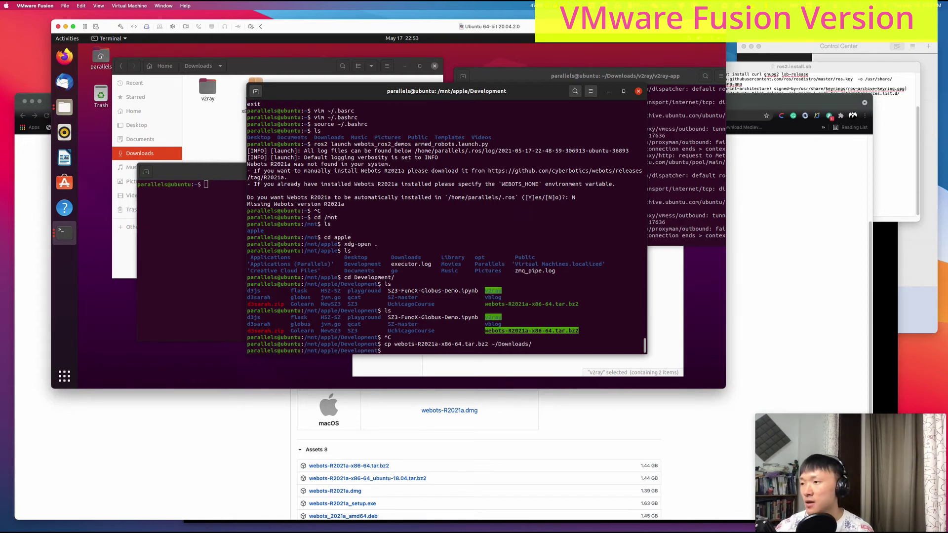
- Change into ~/Downloads, list it, and extract the Webots archive with tar -xvf
text(cd)
key(Return)
text(cd )
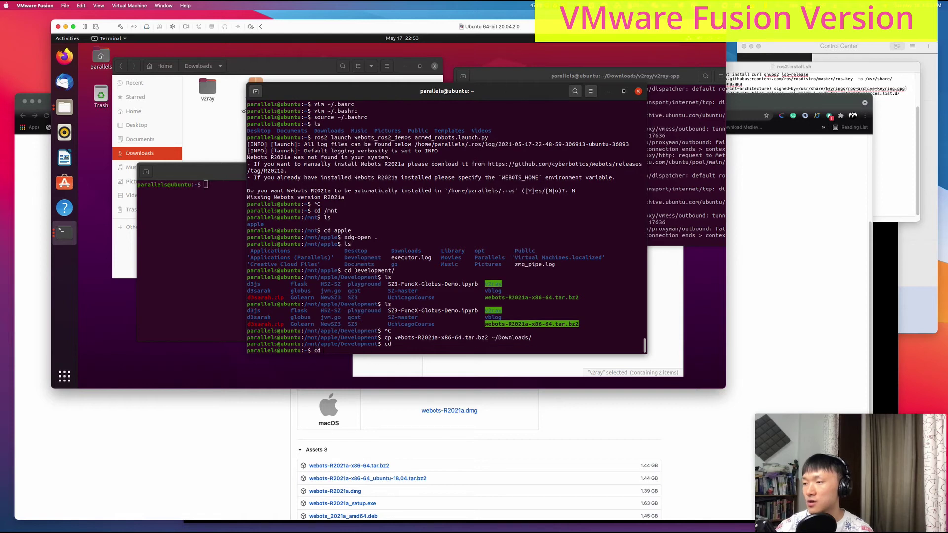
text(Dow)
key(Tab)
key(Return)
text(ls)
key(Return)
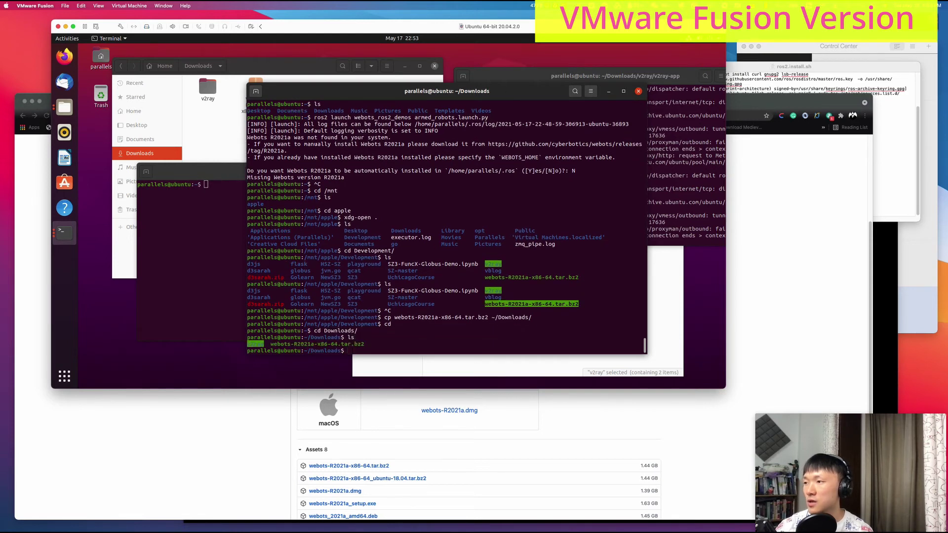
text(tart)
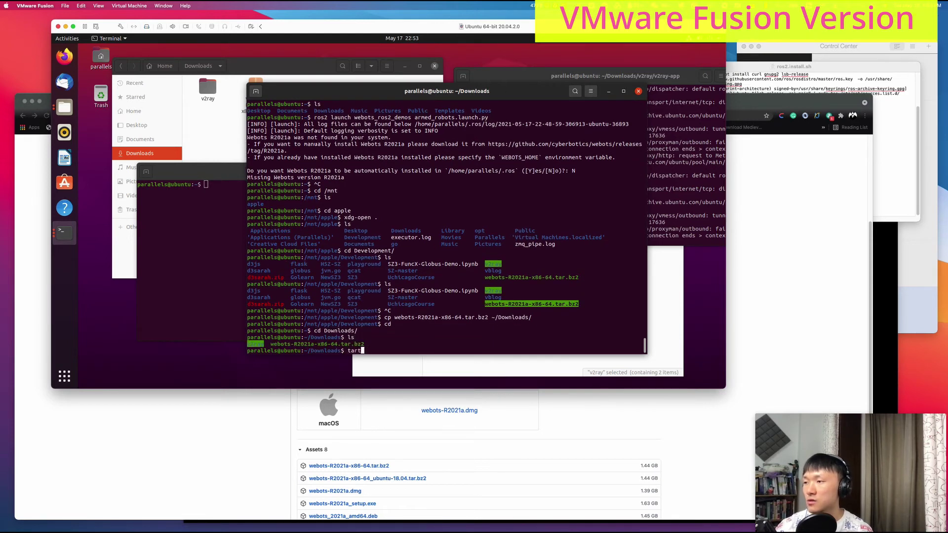
key(BackSpace)
text( -xvf )
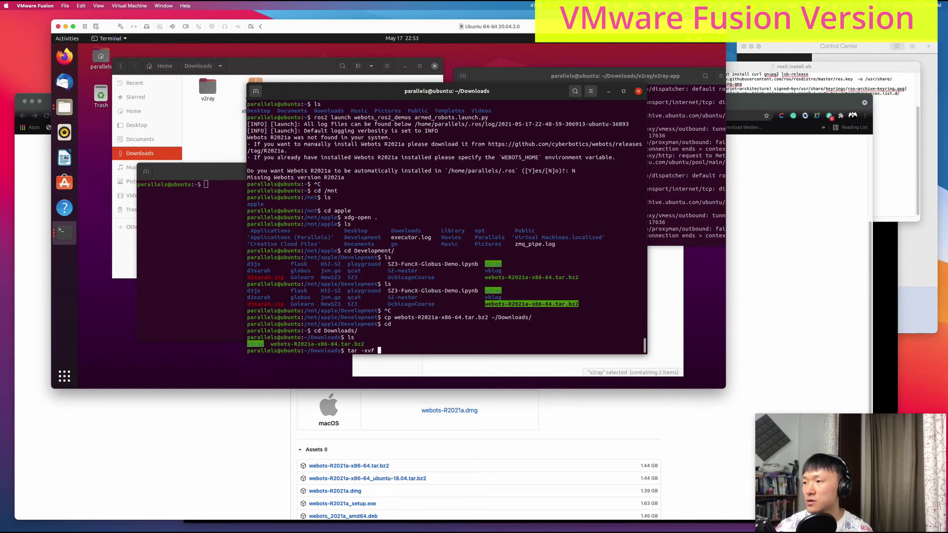
text(webots)
key(Tab)
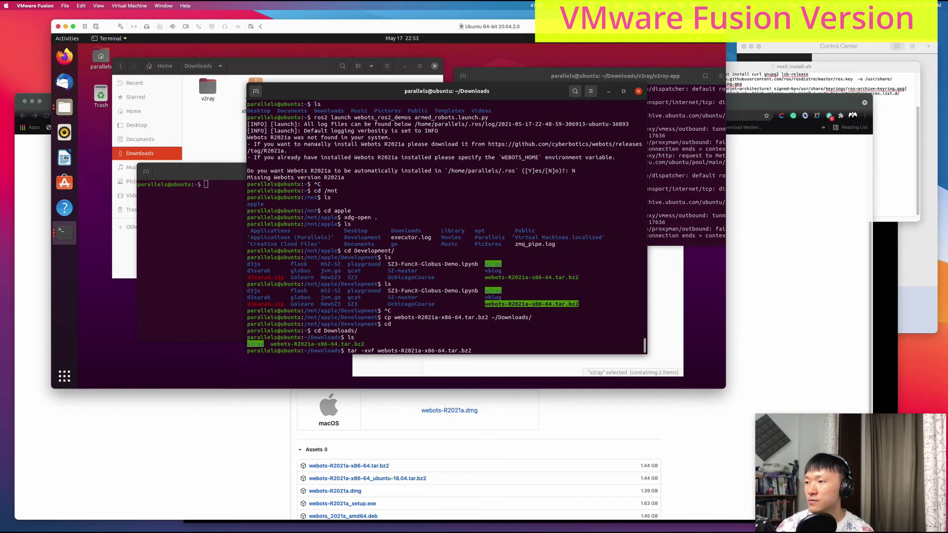
key(Return)
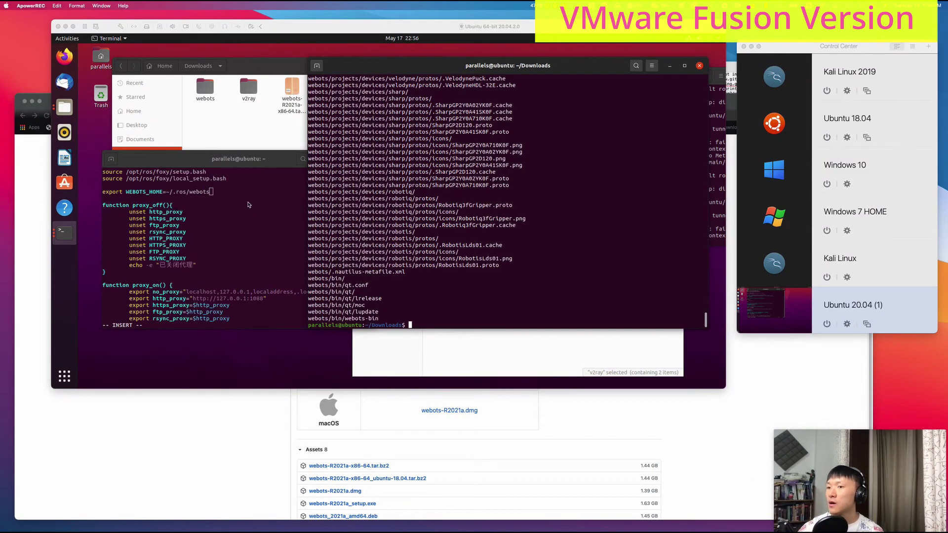
- Move the extracted webots folder from Downloads into ~/.ros
click(248, 201)
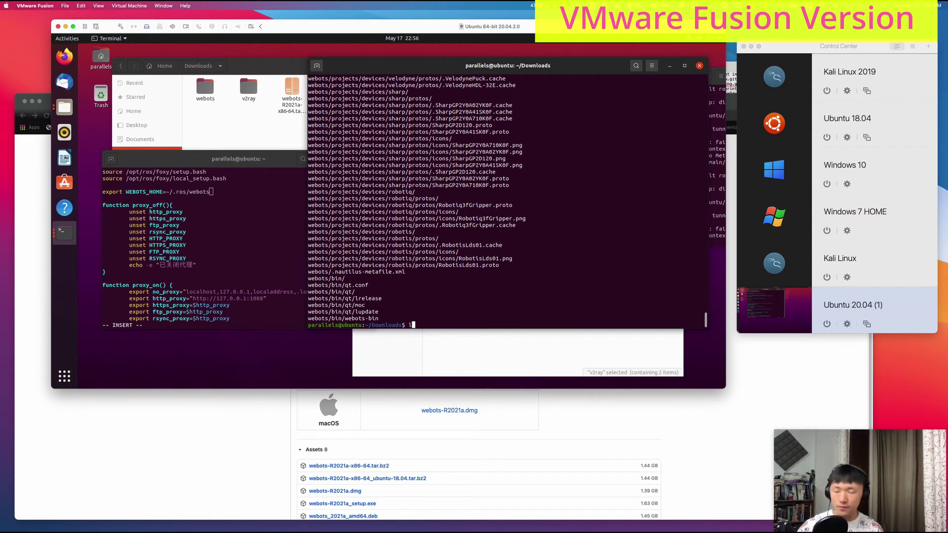
text(ls)
key(Return)
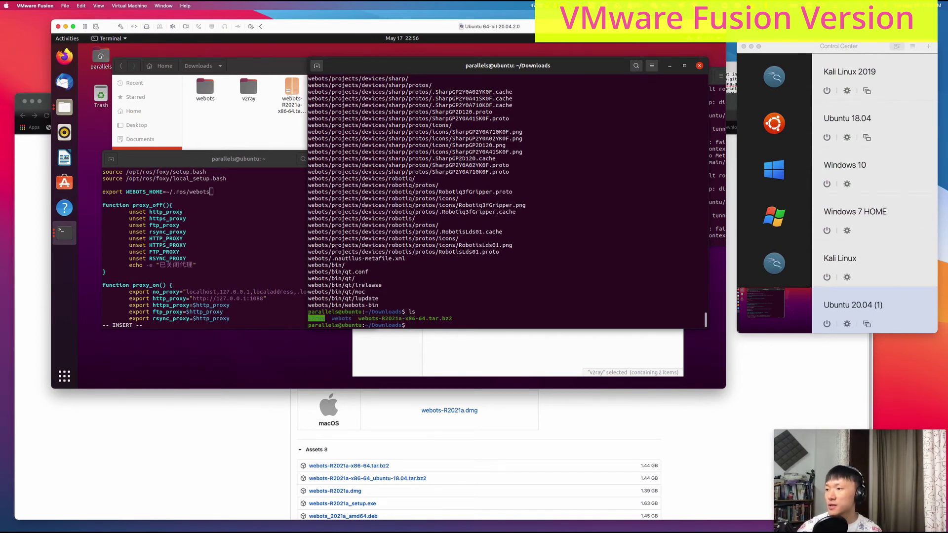
text(mv webots ~/.bo)
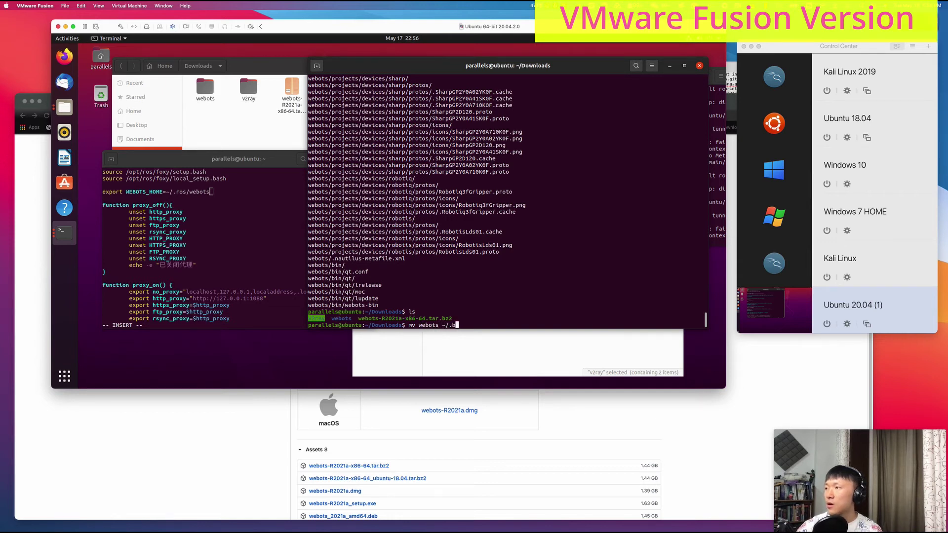
key(BackSpace)
text(ros)
key(Return)
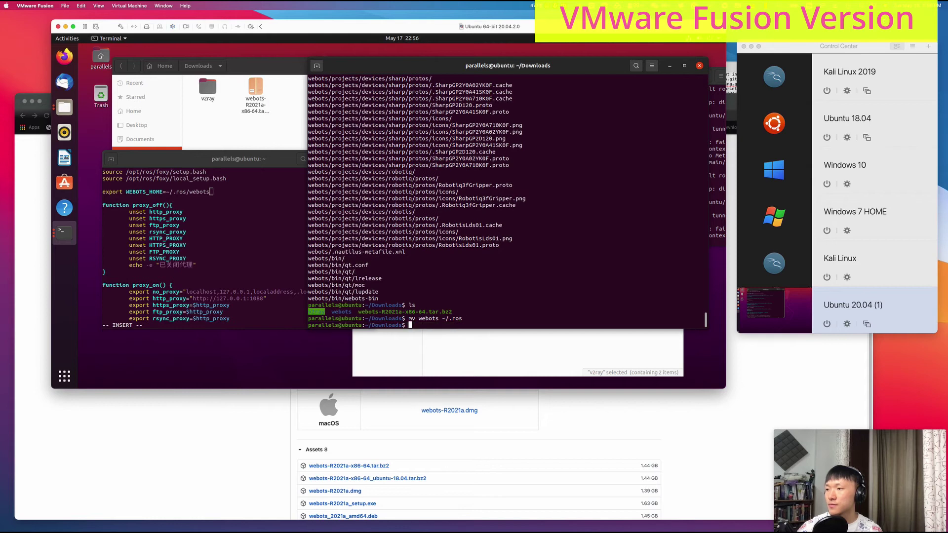
- Go into ~/.ros/webots, list its contents, print its full path with pwd, and select it
text(cd ~/)
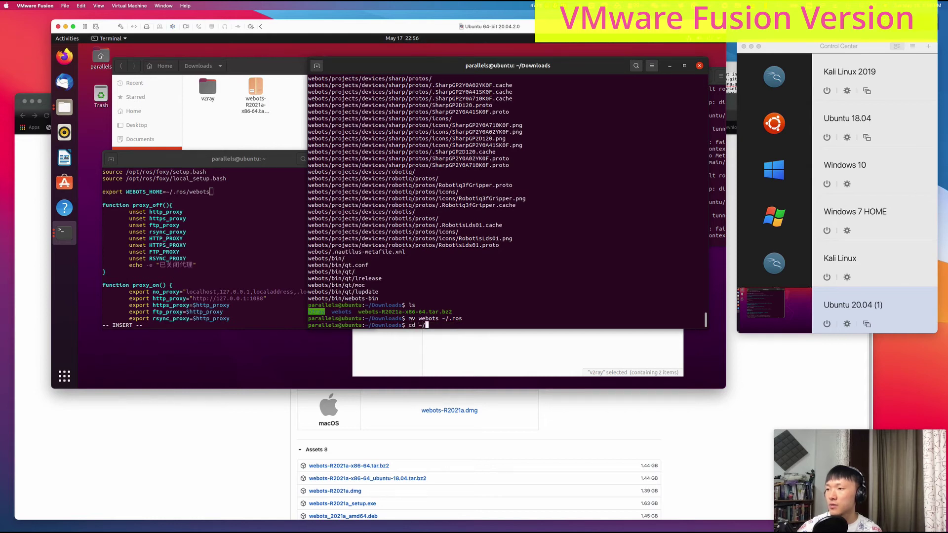
text(.ros)
key(Return)
text(ls)
key(Return)
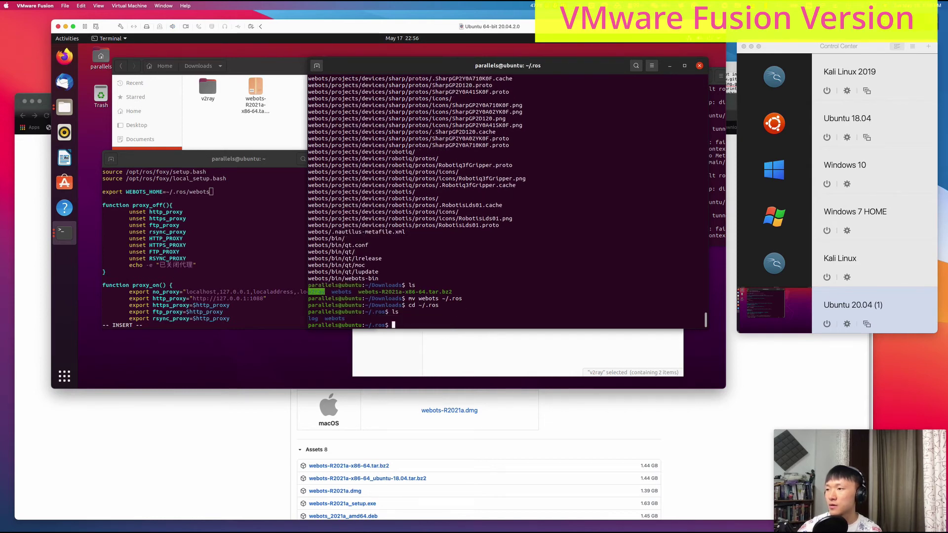
text(cd webots/)
key(Return)
text(ls)
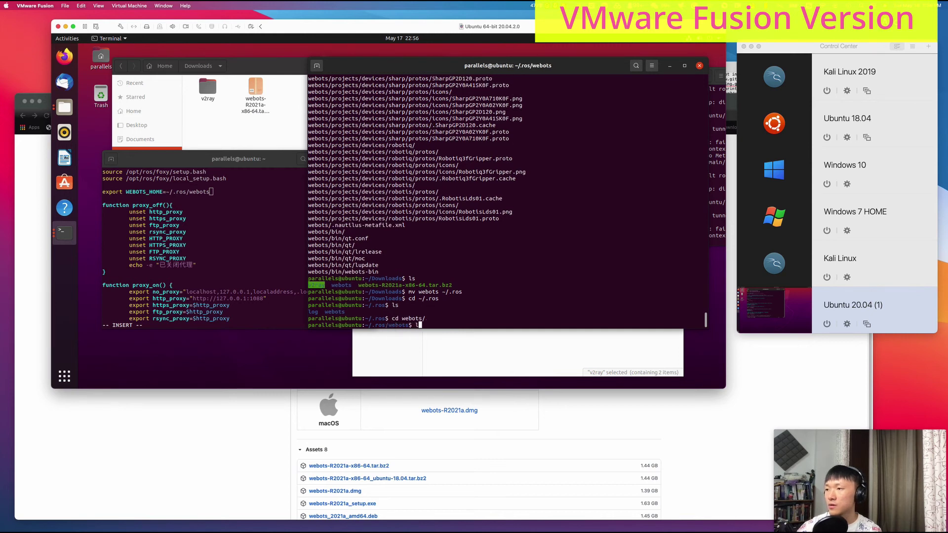
key(Return)
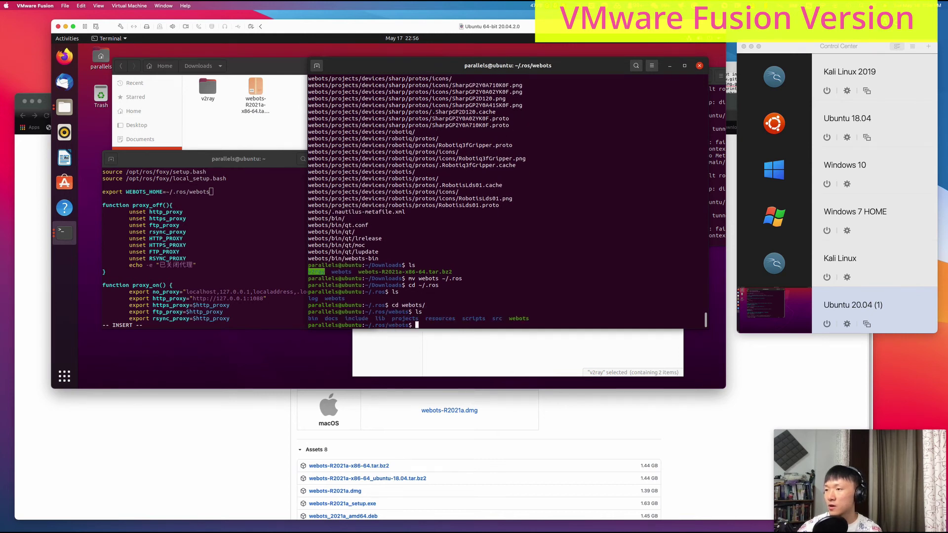
text(pwd)
key(Return)
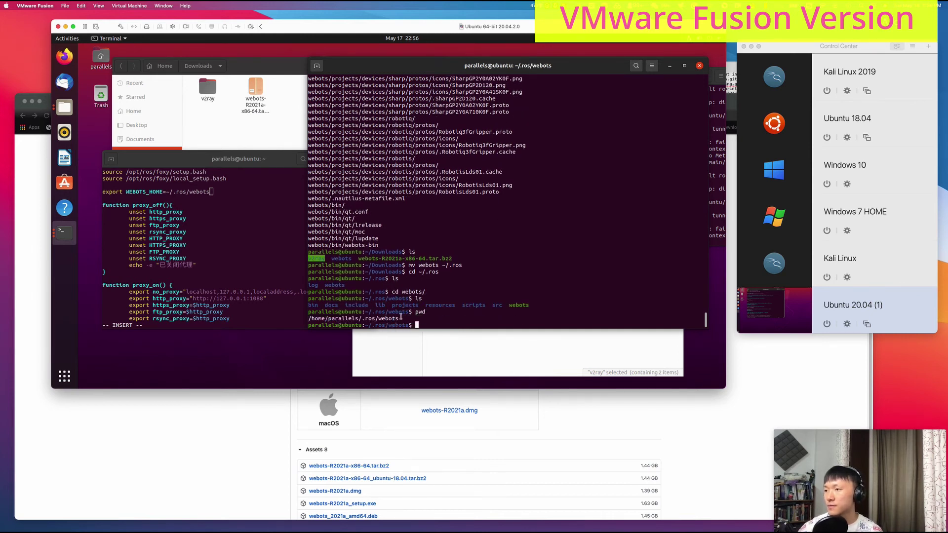
drag(400, 318, 291, 318)
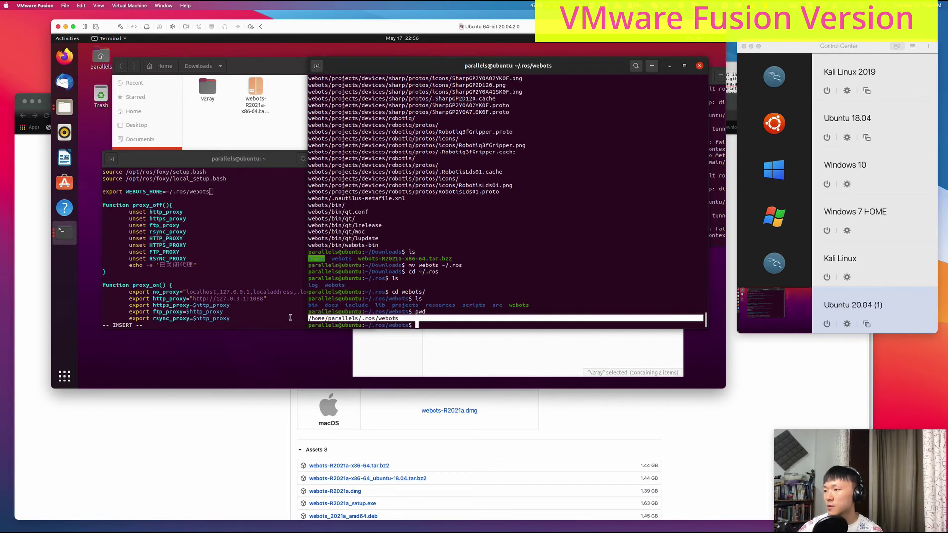
- Replace the WEBOTS_HOME value in ~/.bashrc with the pasted ~/.ros/webots path and save with :wq
click(229, 189)
key(BackSpace)
key(BackSpace)
key(BackSpace)
key(BackSpace)
key(BackSpace)
key(BackSpace)
key(BackSpace)
key(BackSpace)
key(BackSpace)
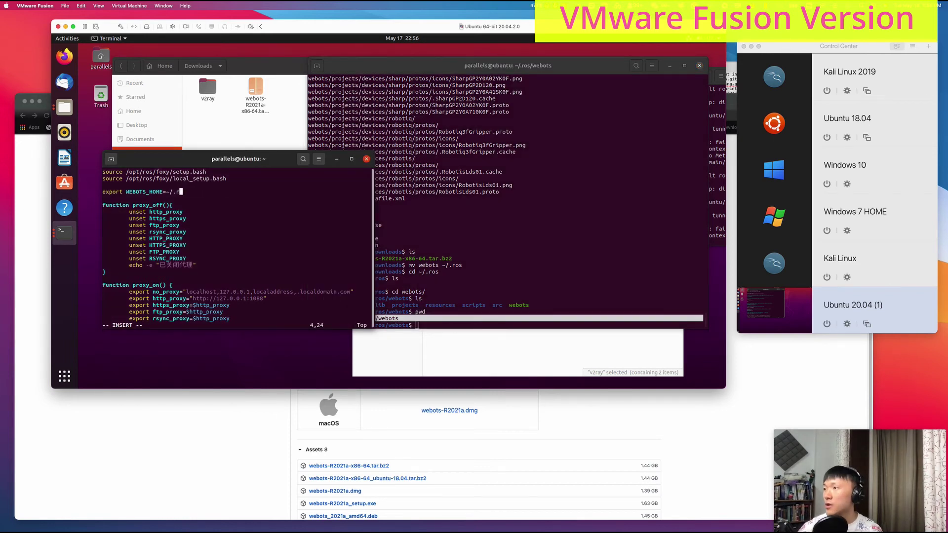
key(BackSpace)
key(BackSpace)
key(BackSpace)
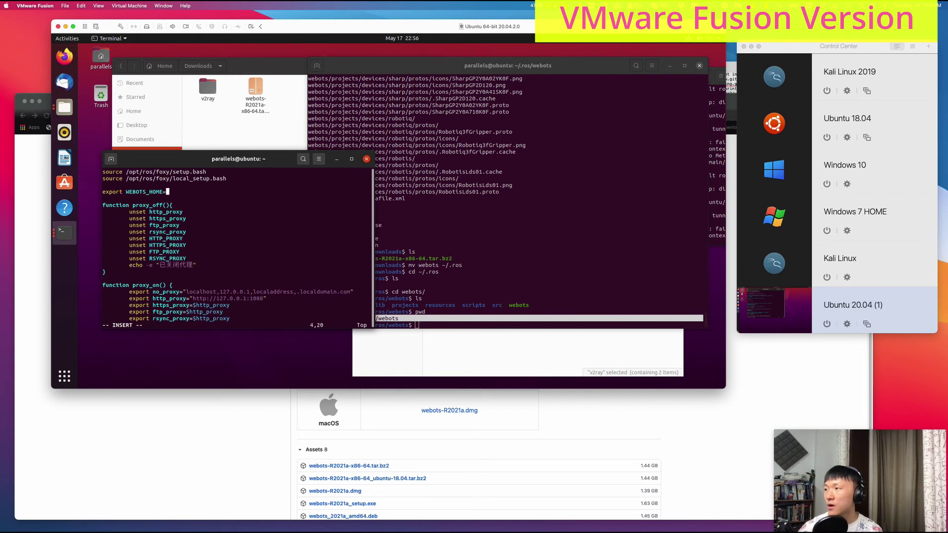
text(/home/parallels/.ros/webots)
key(Escape)
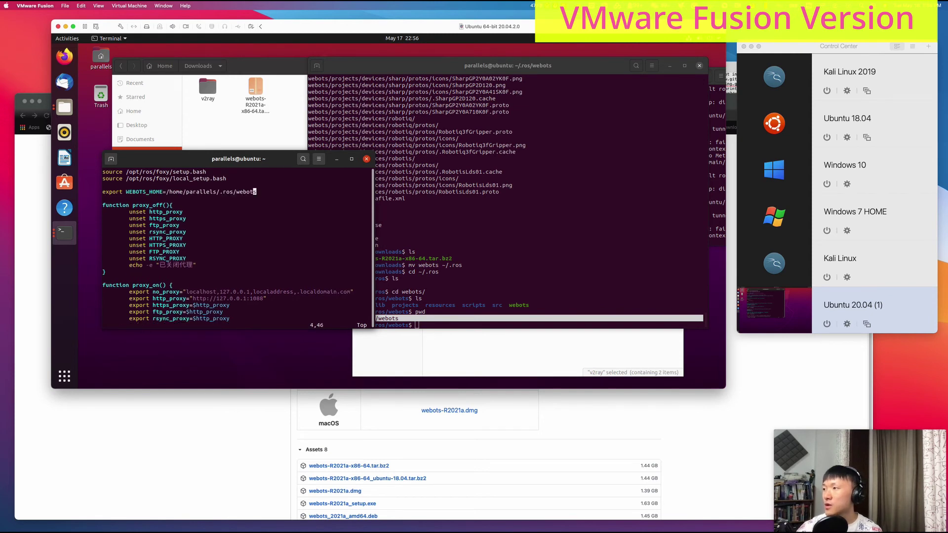
text(:wq)
key(Return)
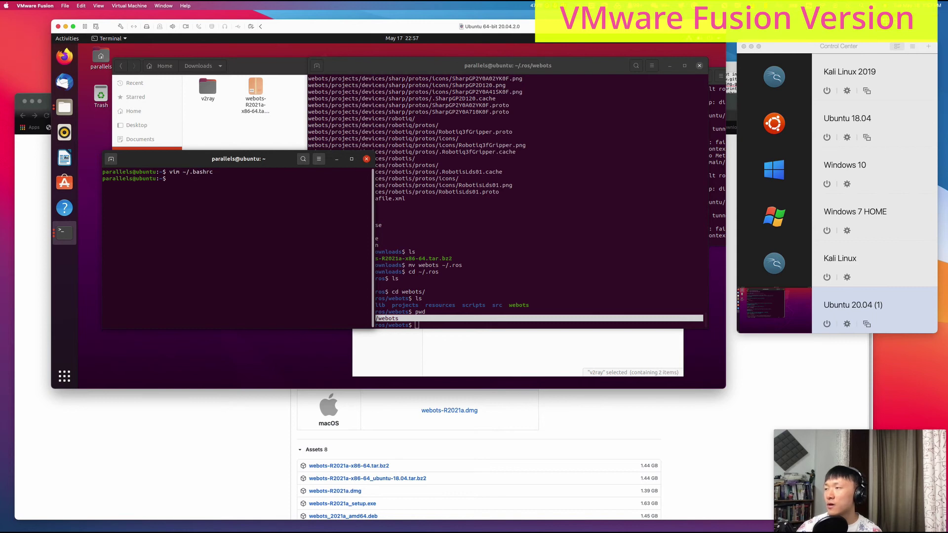
drag(182, 163, 351, 163)
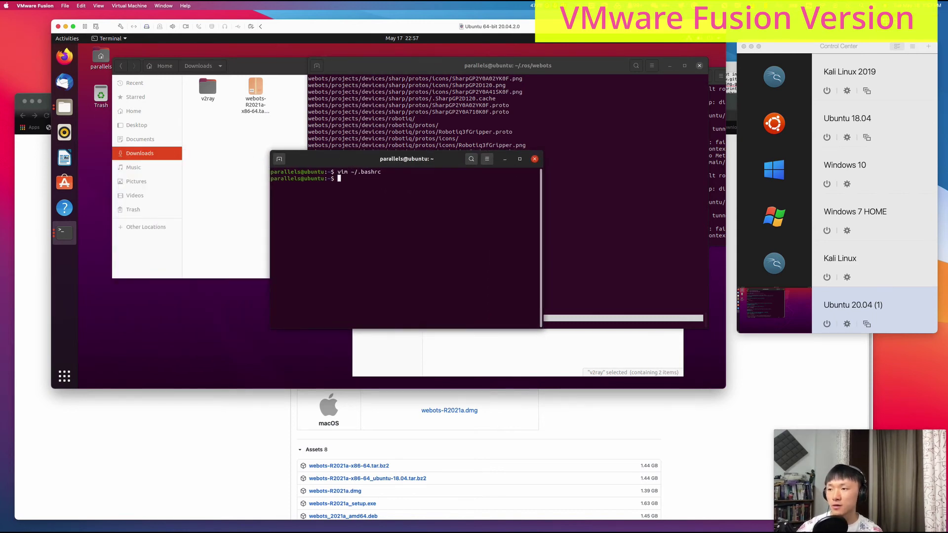
- Copy the ros2 launch command from the notes and reload ~/.bashrc with source
click(607, 521)
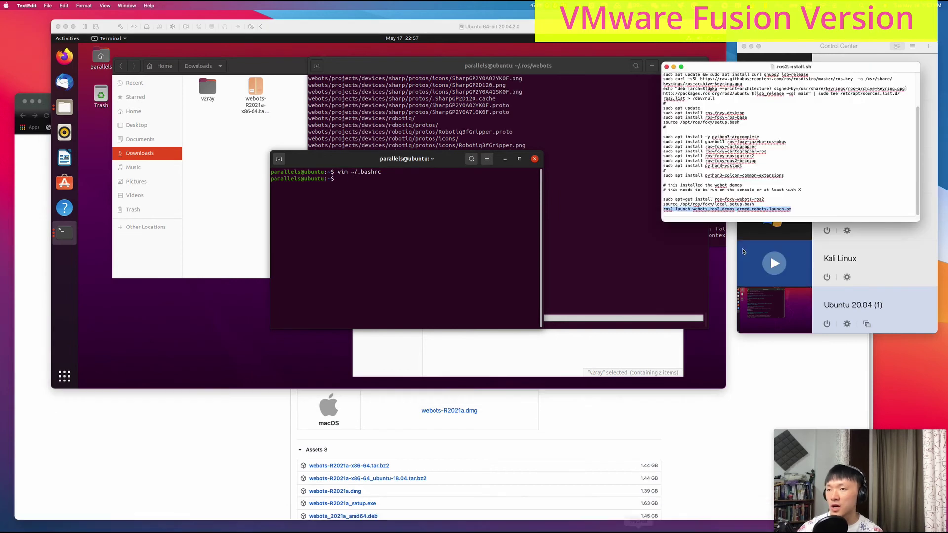
drag(806, 211, 658, 212)
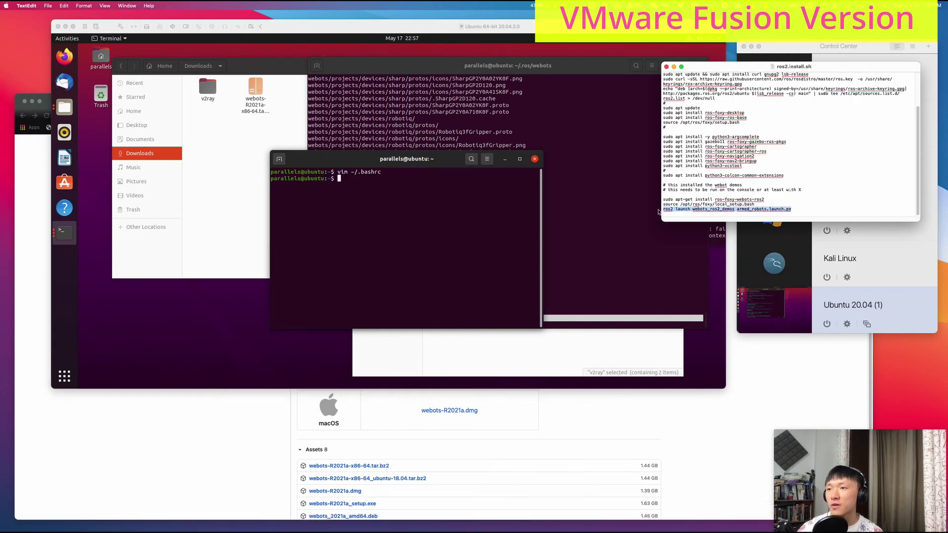
key(super+c)
click(440, 221)
key(ctrl+shift+v)
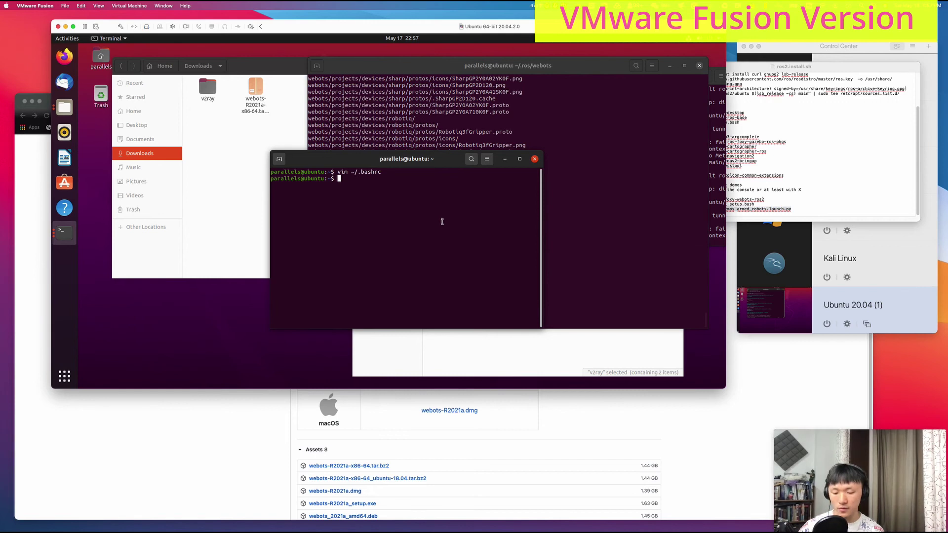
key(ctrl+c)
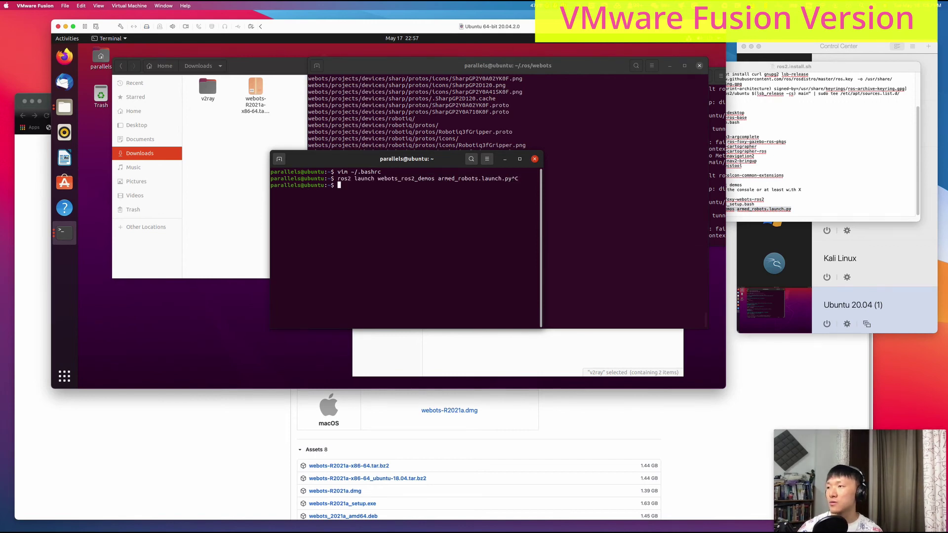
text(source ~/.)
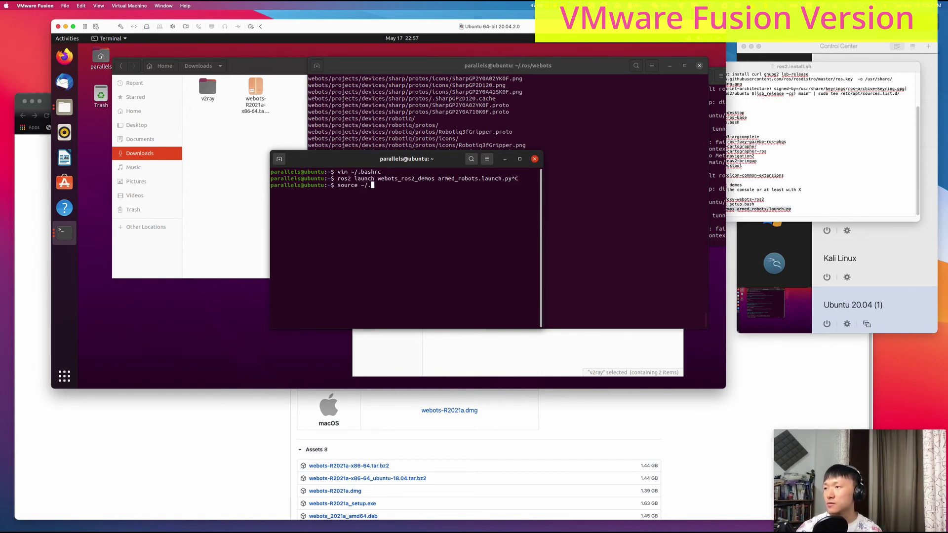
text(bashrc)
key(Return)
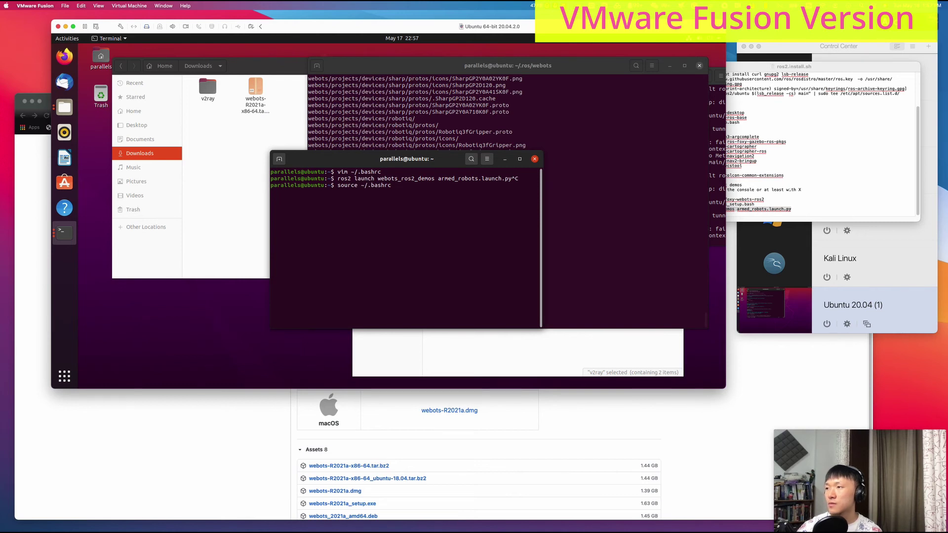
- Open a new terminal, move it aside, and paste the armed robots launch command
key(ctrl+alt+t)
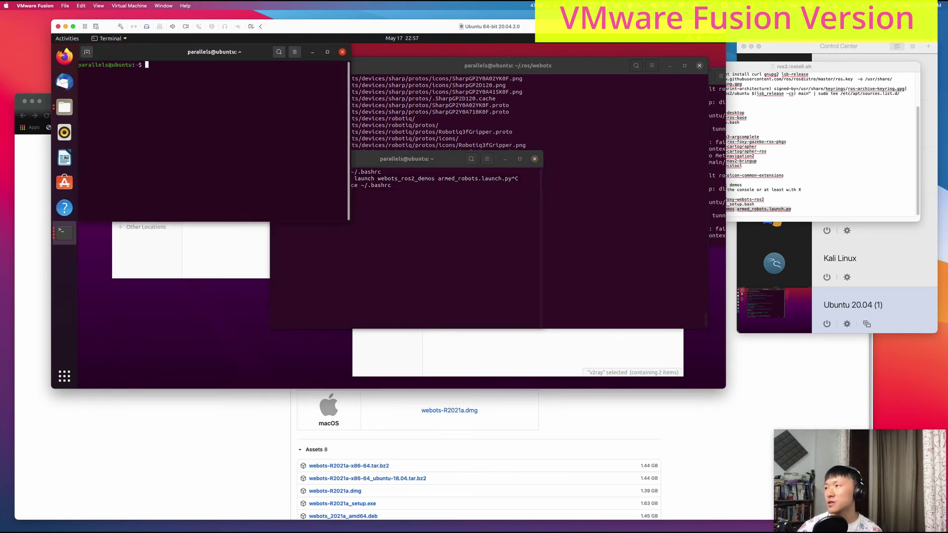
drag(173, 55, 255, 121)
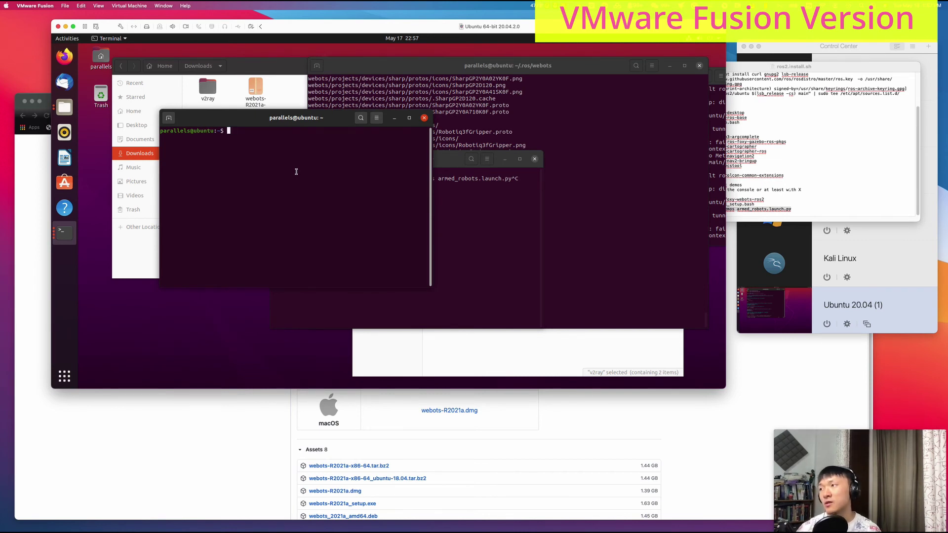
key(ctrl+shift+v)
- Run ros2 launch webots_ros2_demos armed_robots.launch.py to start the UR5e and ABB IRB4600 simulation
key(Return)
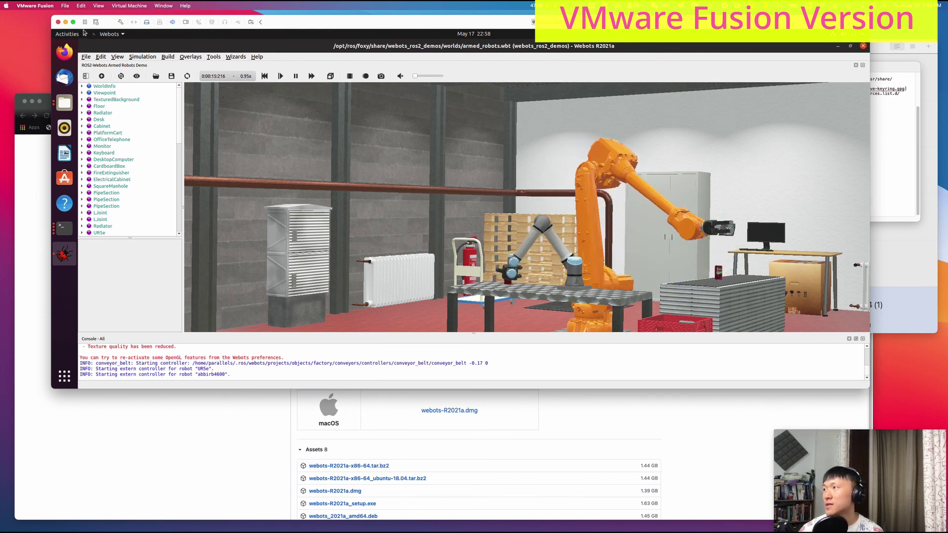
mouse_move(73, 22)
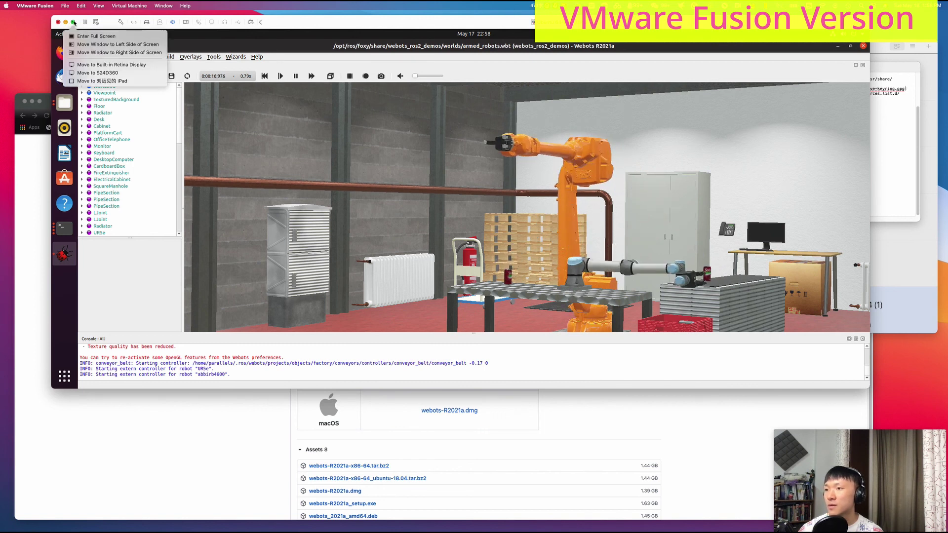